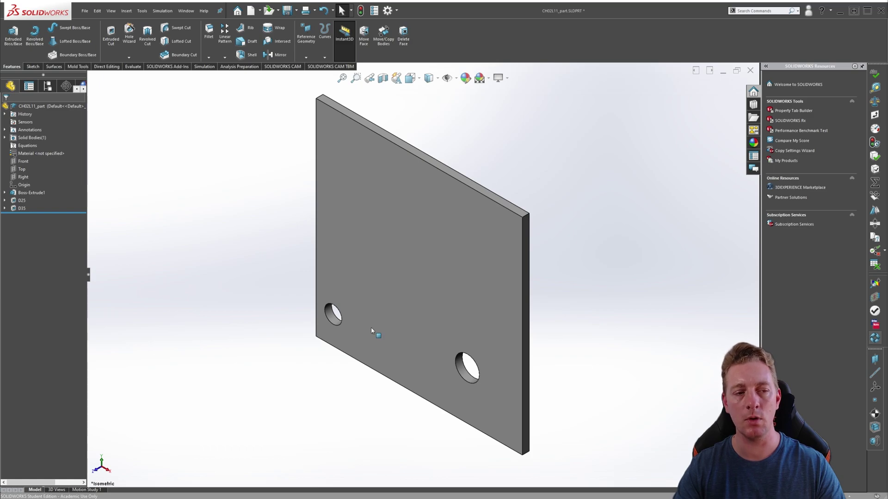
click(21, 200)
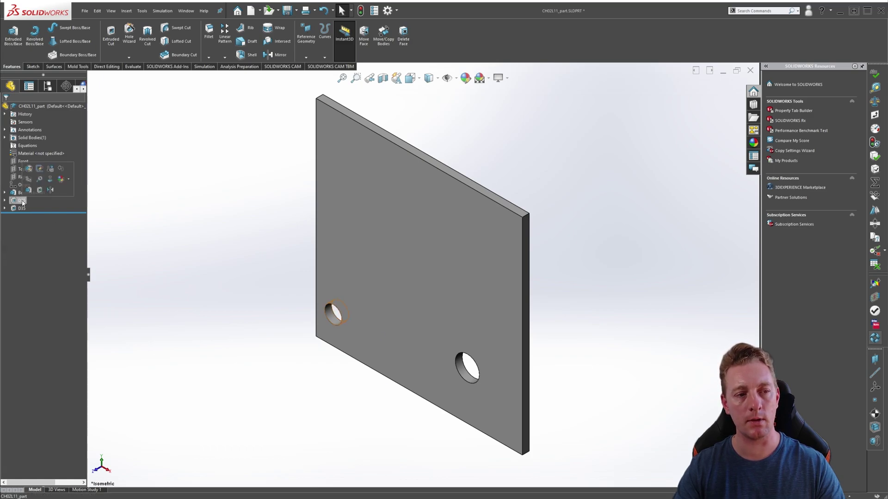
click(215, 301)
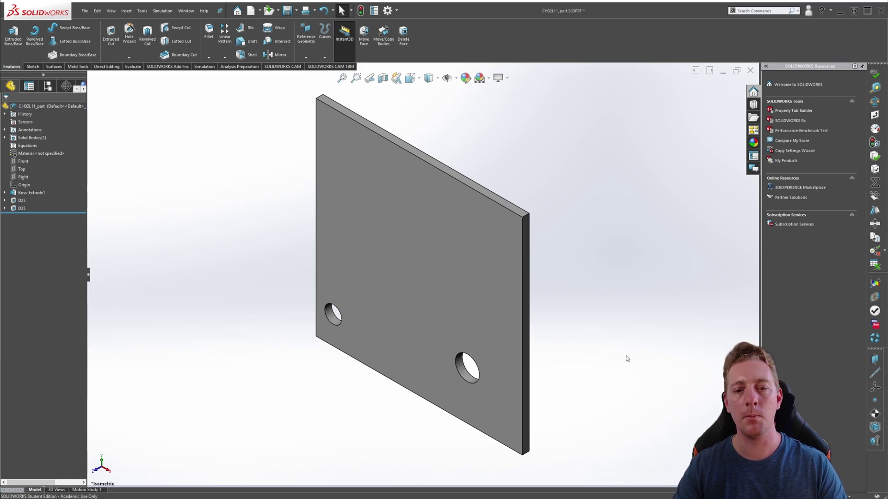
- Start a sketch on the plate's front face and draw a horizontal centerline from the D25 hole's center to the plate's far vertical edge
click(449, 284)
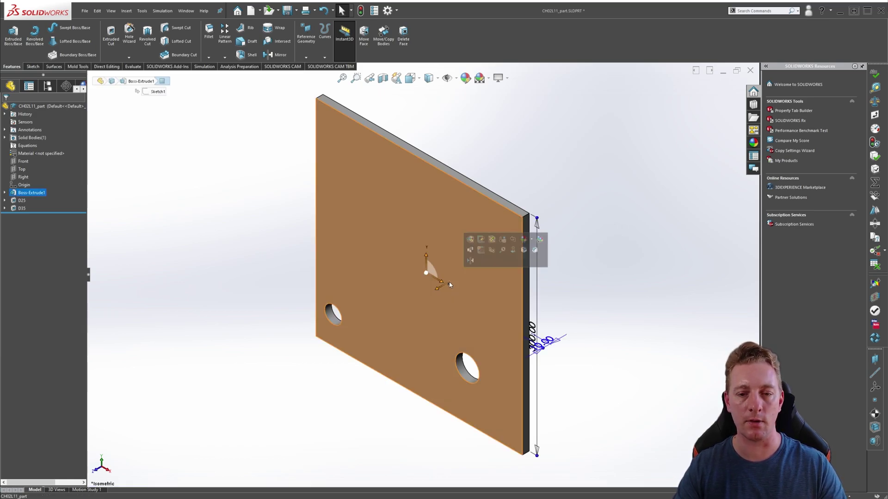
click(481, 249)
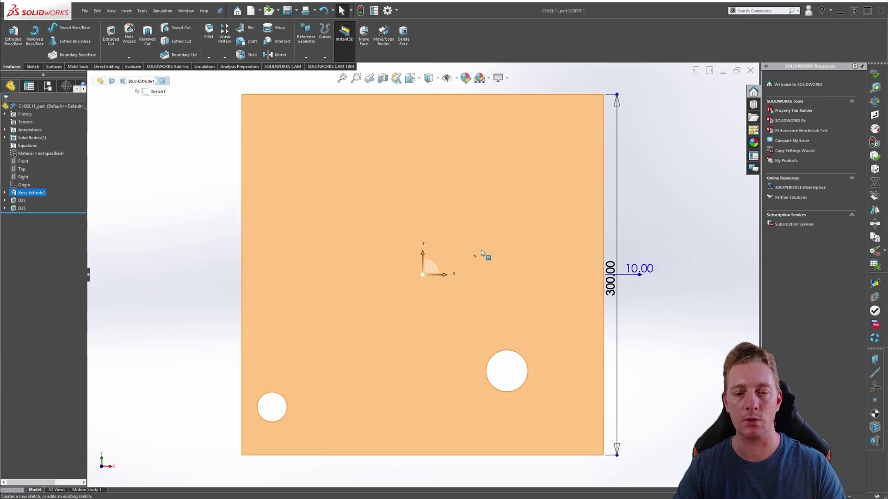
key(s)
click(367, 287)
click(372, 308)
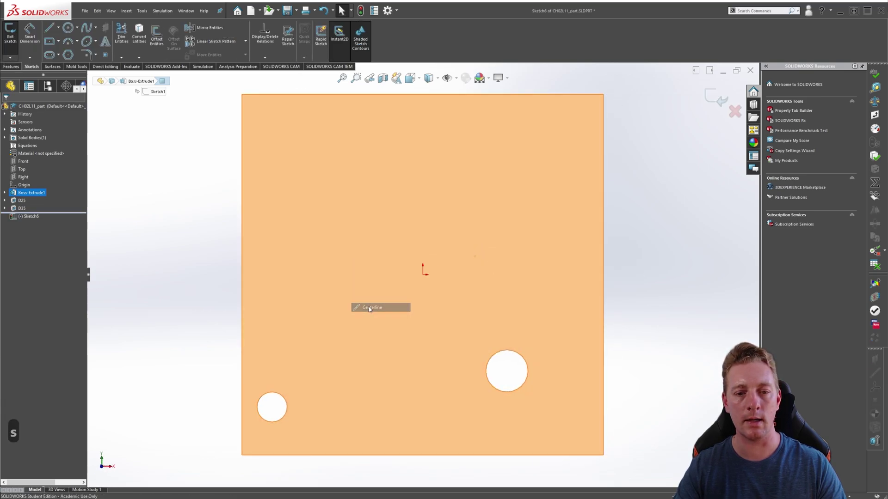
click(271, 407)
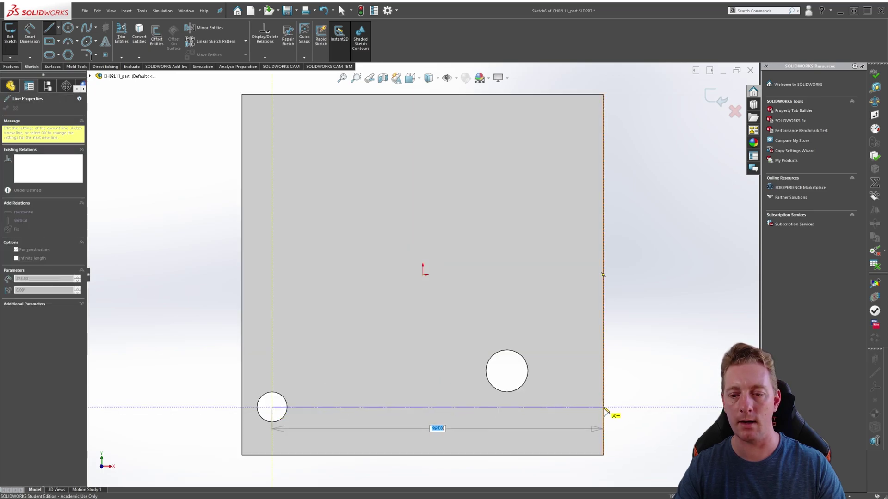
click(603, 407)
key(Escape)
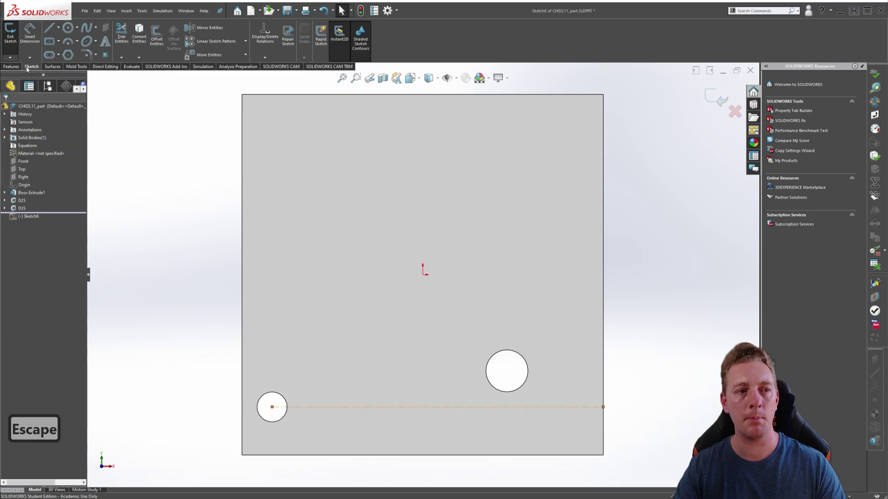
- Place three sketch points along the centerline between the D25 hole and the plate's edge
click(105, 57)
click(329, 407)
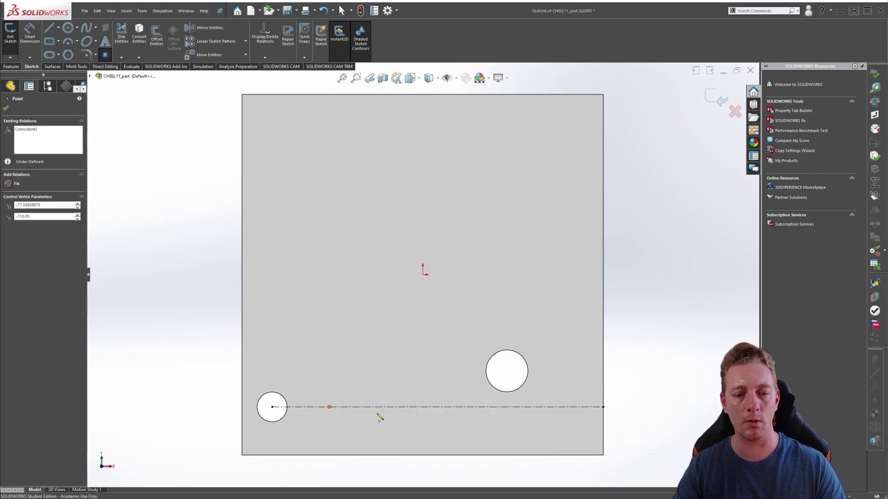
click(389, 407)
click(507, 407)
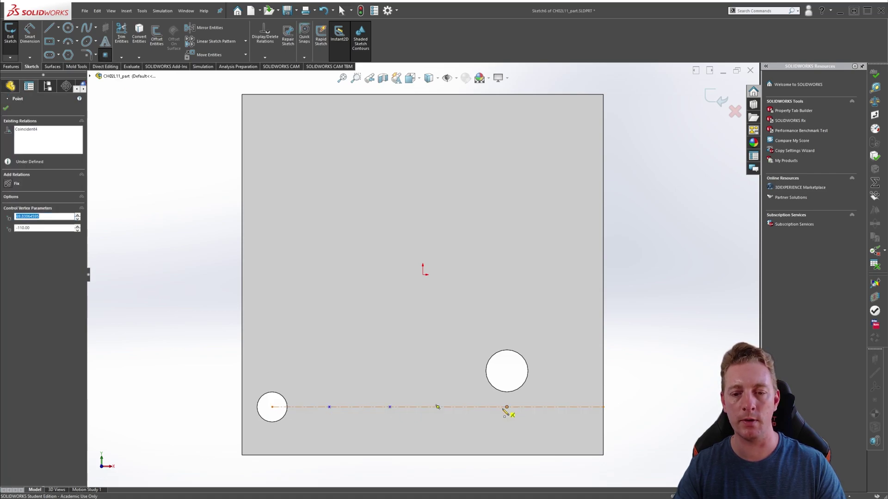
click(8, 111)
- Dimension the first point 80 mm horizontally from the D25 hole's center
key(s)
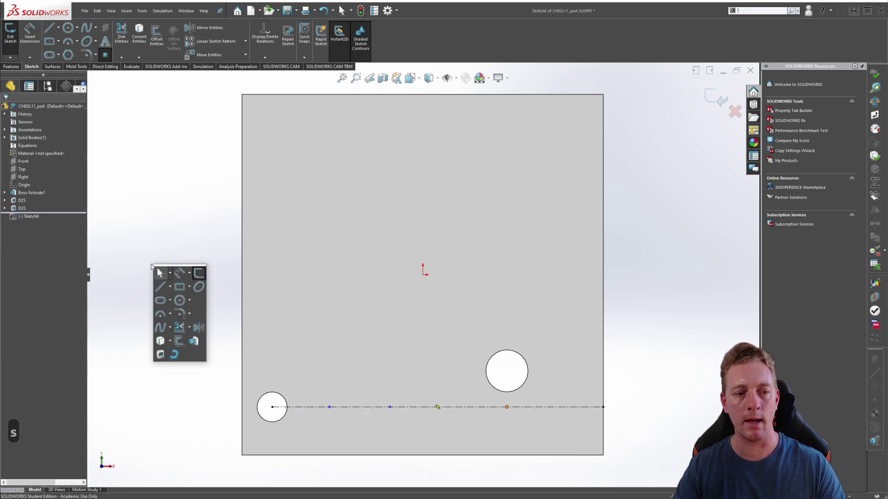
click(179, 274)
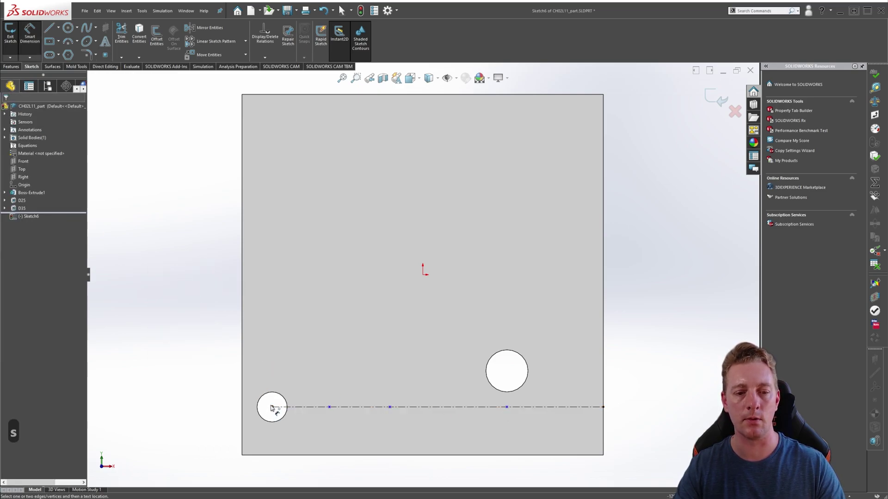
click(272, 407)
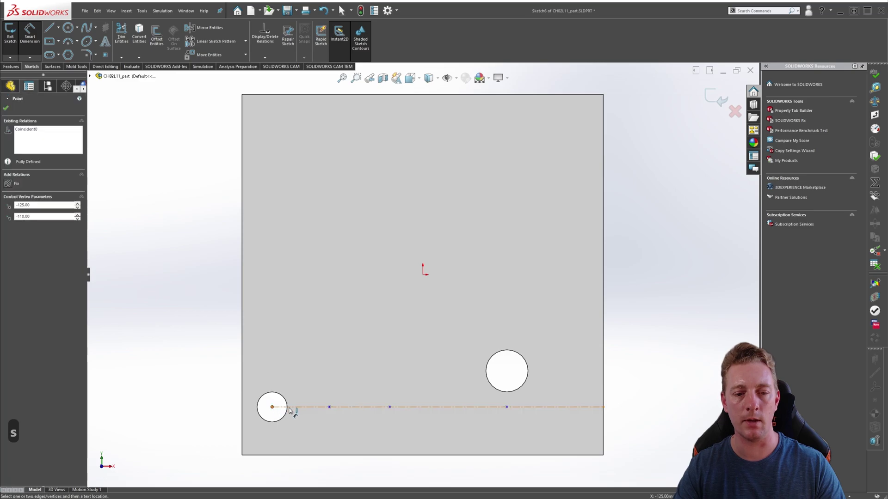
click(329, 407)
click(306, 350)
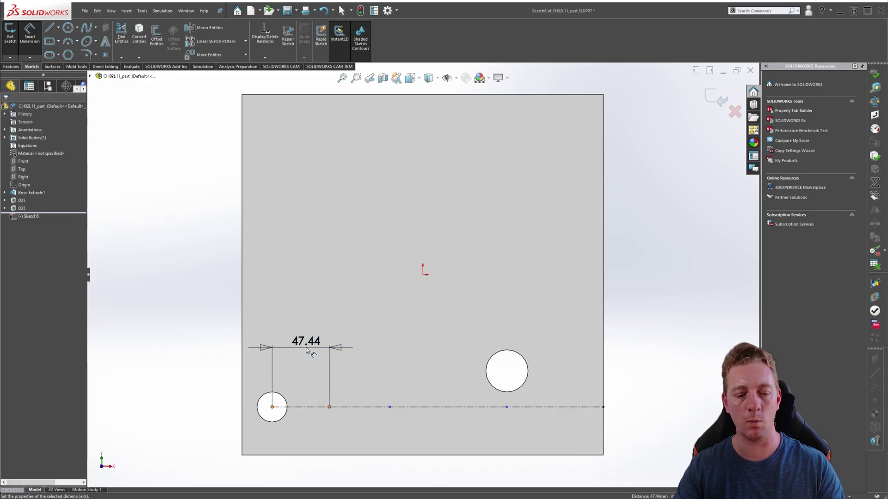
text(80)
key(Return)
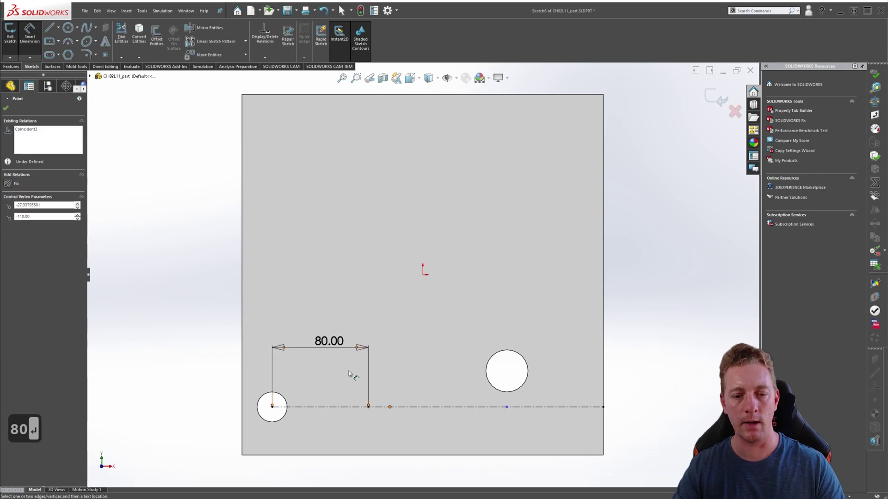
- Dimension the second point 130 mm horizontally from the D25 hole's center
click(271, 407)
click(348, 319)
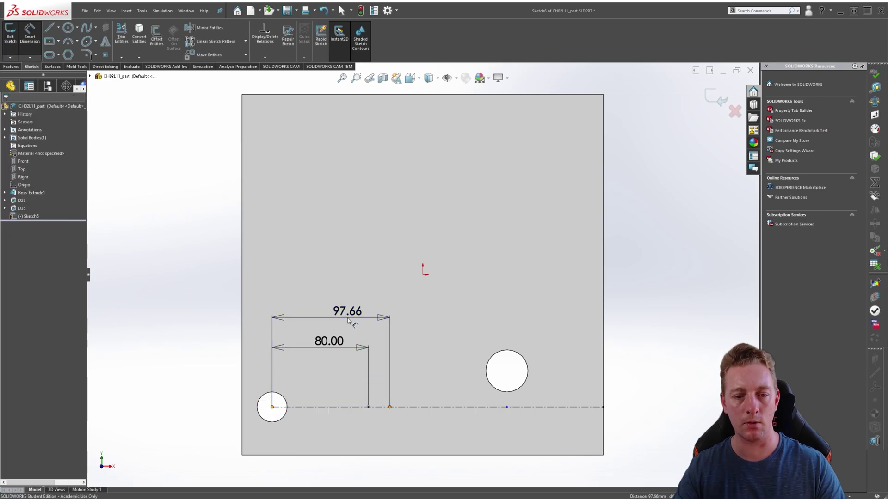
text(130)
key(Return)
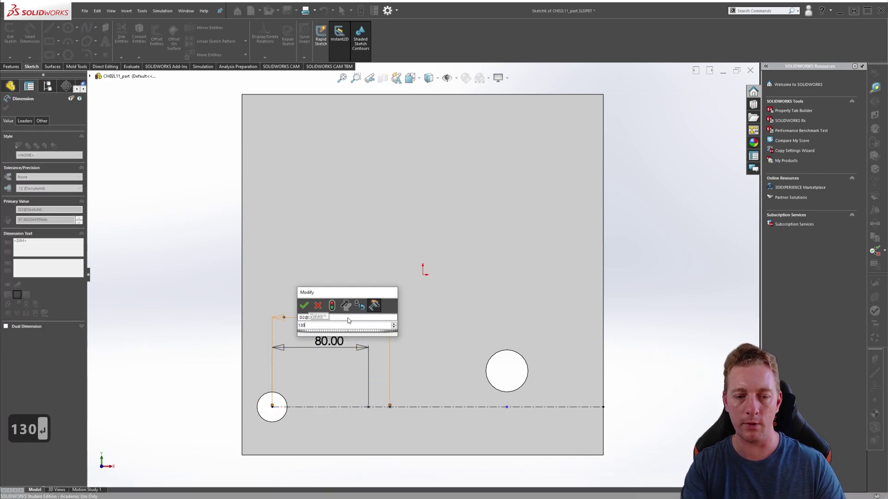
- Dimension the third point 250 mm horizontally from the D25 hole's center and exit the sketch
click(506, 407)
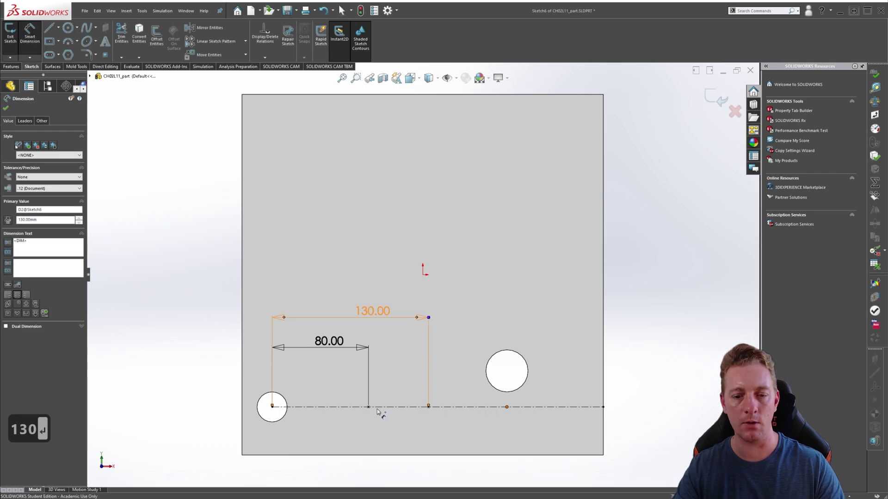
click(272, 407)
click(417, 282)
text(250)
key(Return)
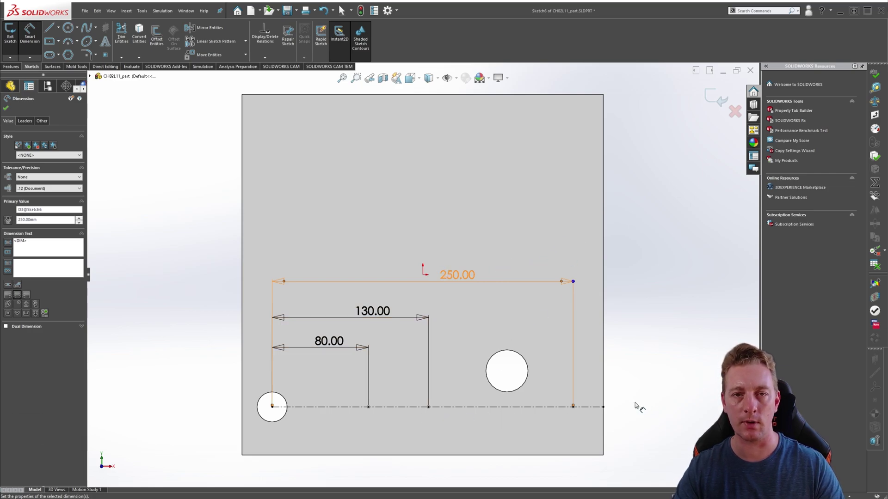
click(712, 100)
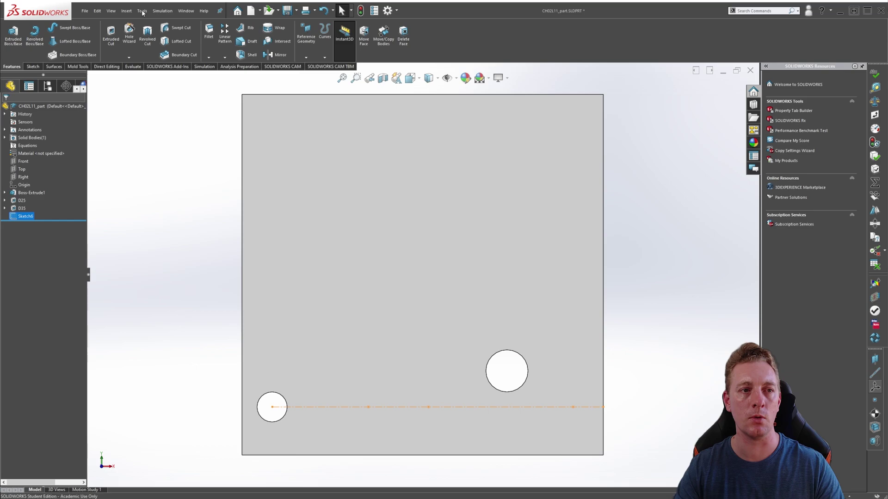
click(126, 11)
mouse_move(138, 54)
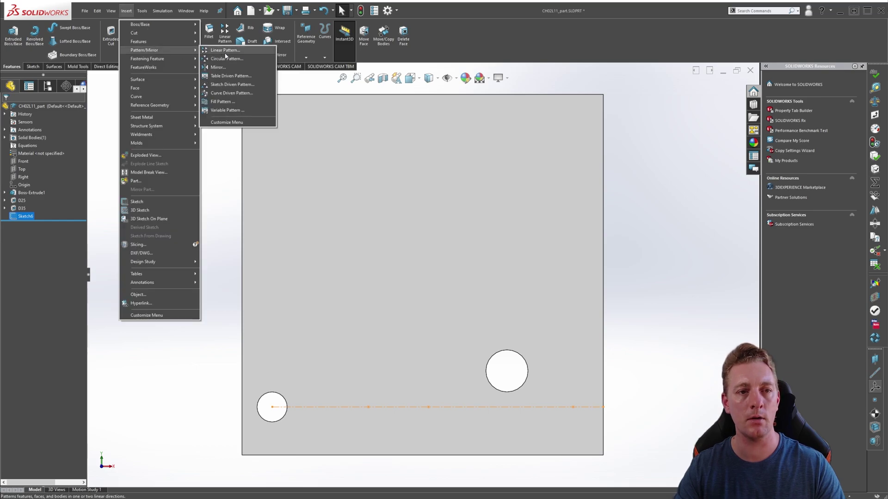
key(Escape)
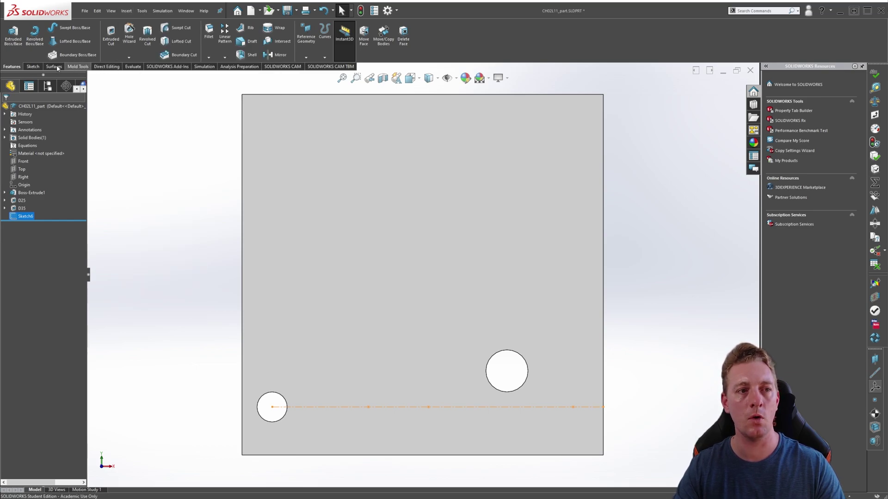
- Create a Sketch Driven Pattern of the D25 hole using Sketch6 as the layout with Centroid as reference point, and show the isometric view
click(224, 57)
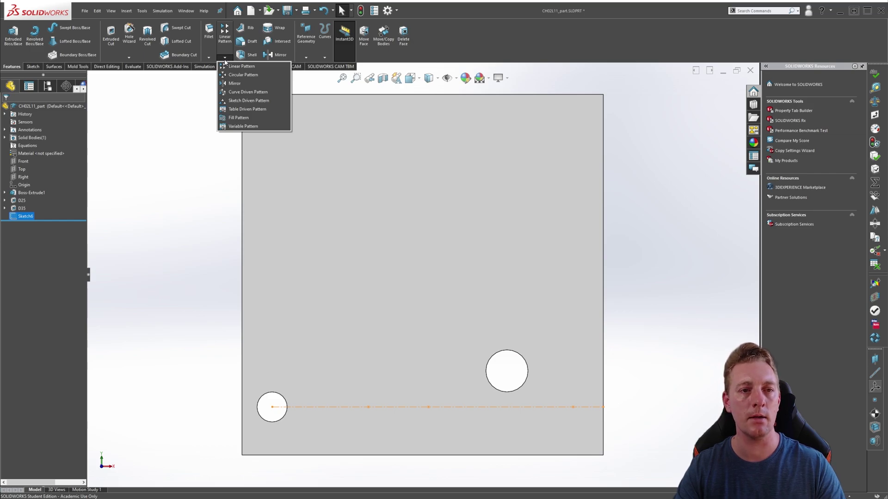
click(234, 101)
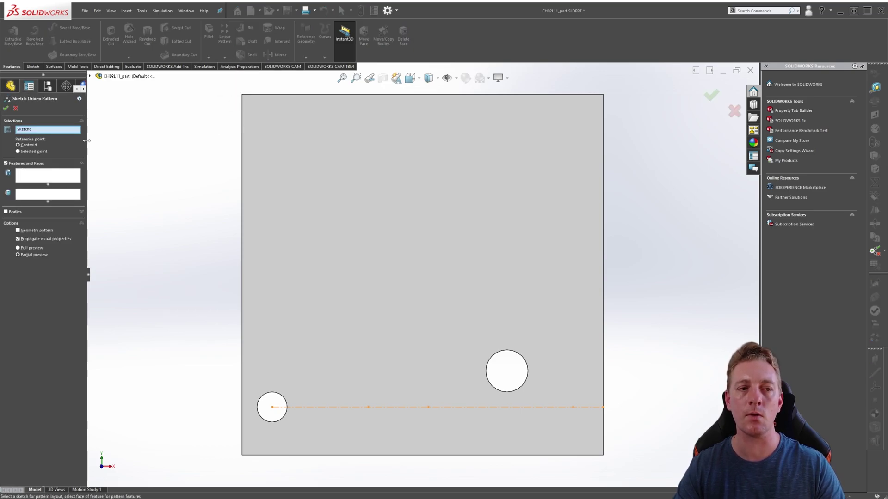
right_click(45, 131)
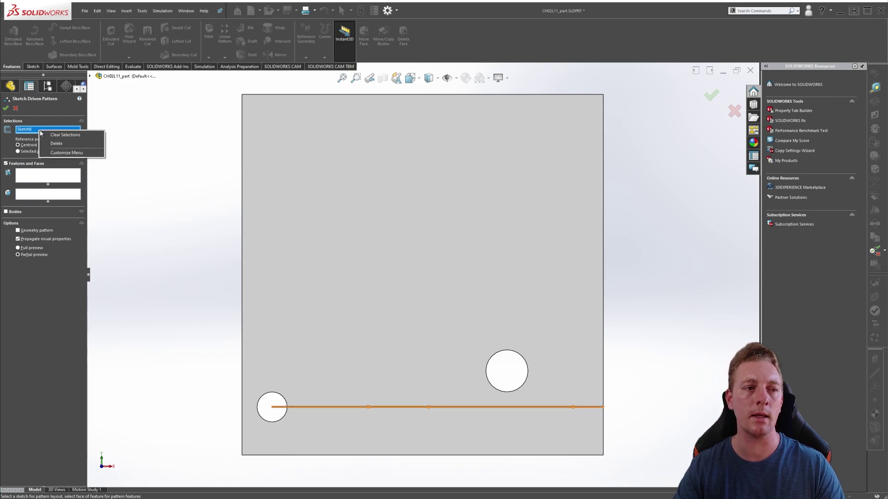
click(60, 144)
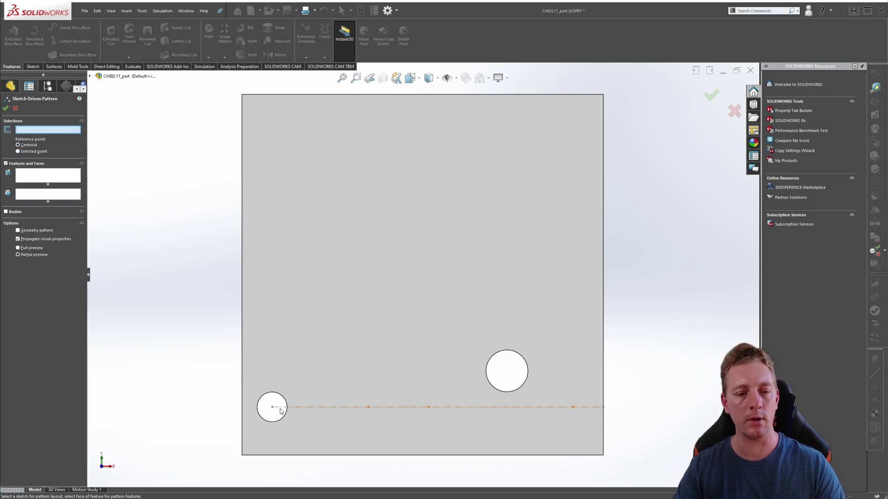
key(c)
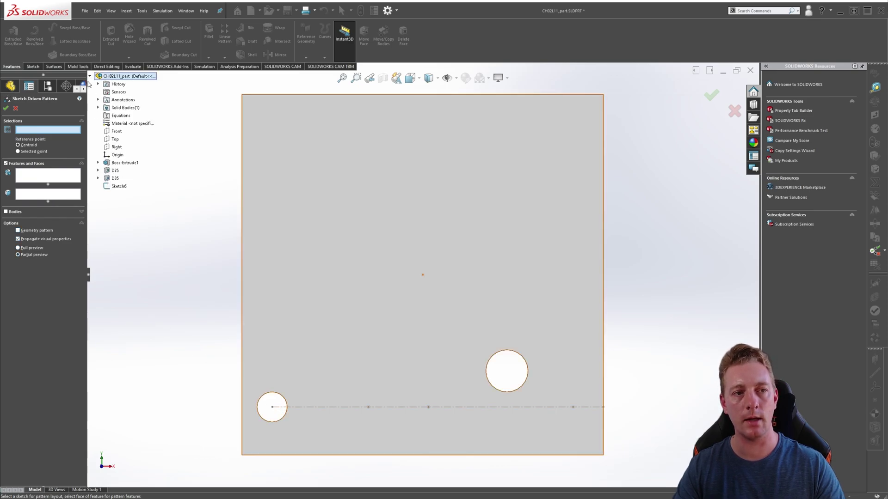
click(111, 187)
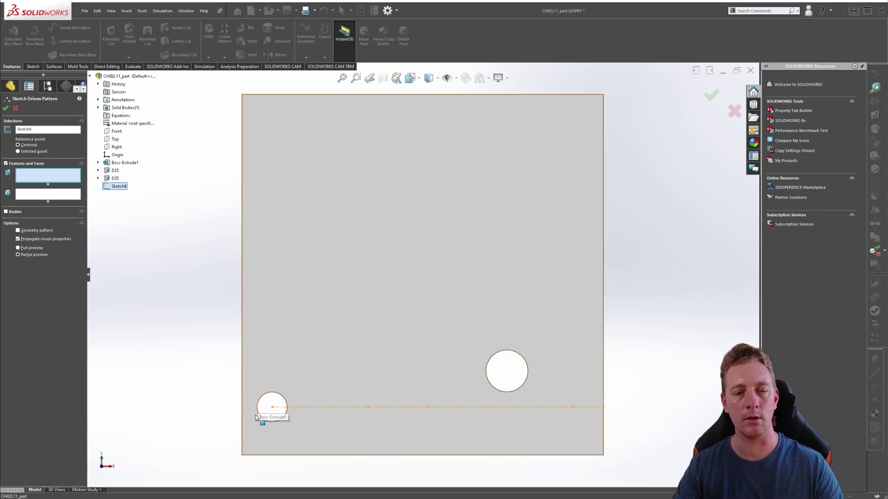
click(110, 171)
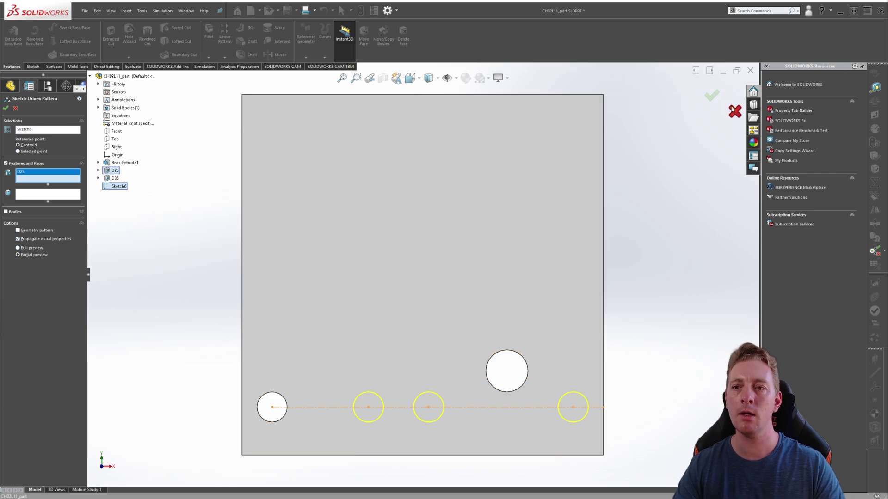
click(712, 98)
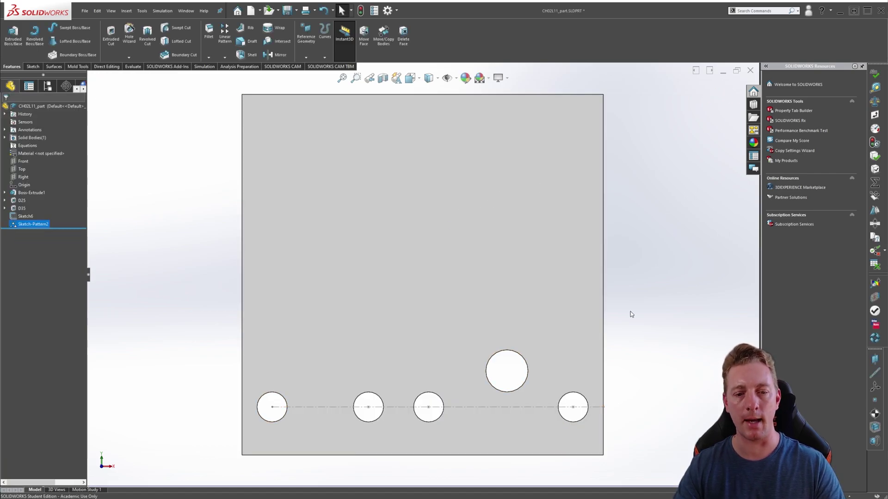
key(ctrl+7)
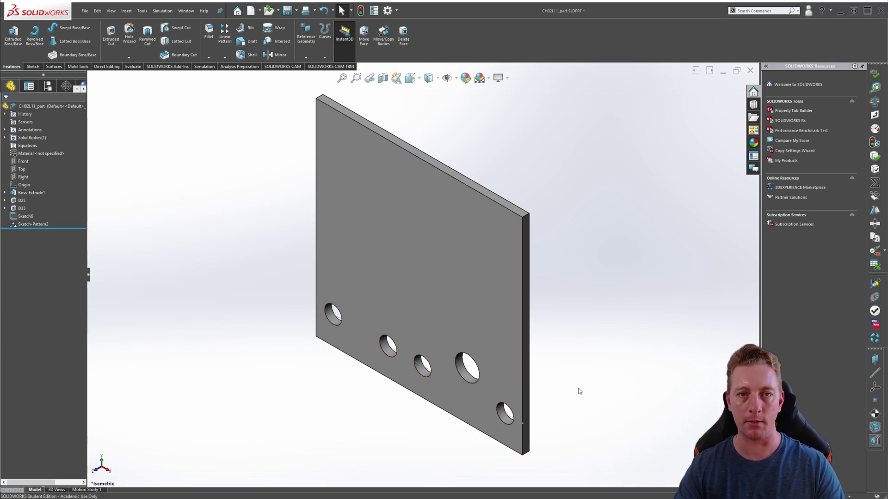
- Examine the sketch driven pattern's reference sketch, reference point and patterned feature in its definition
click(34, 224)
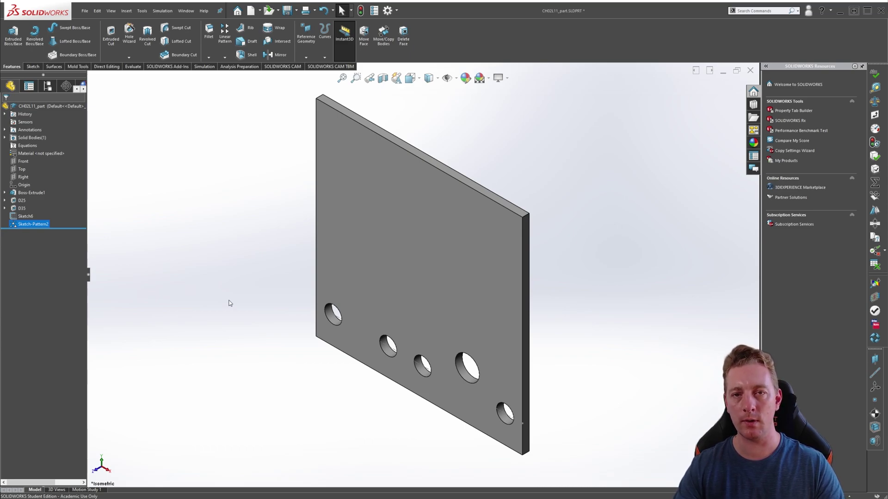
click(15, 225)
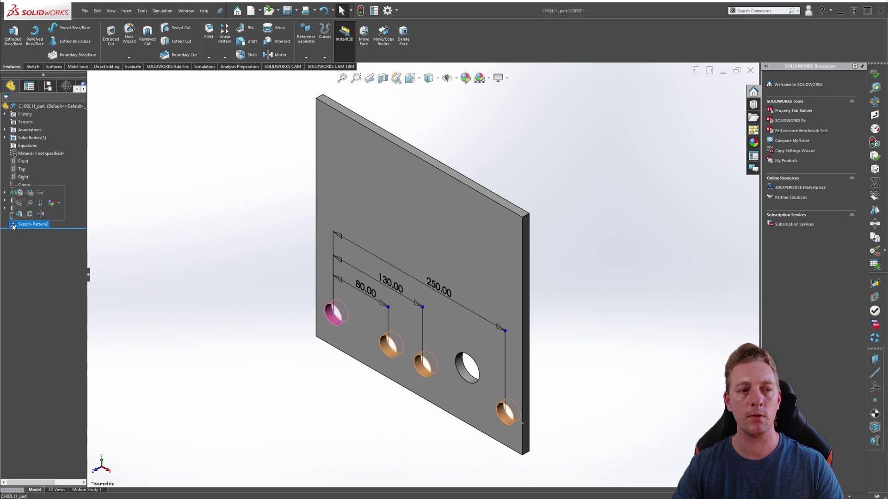
click(19, 193)
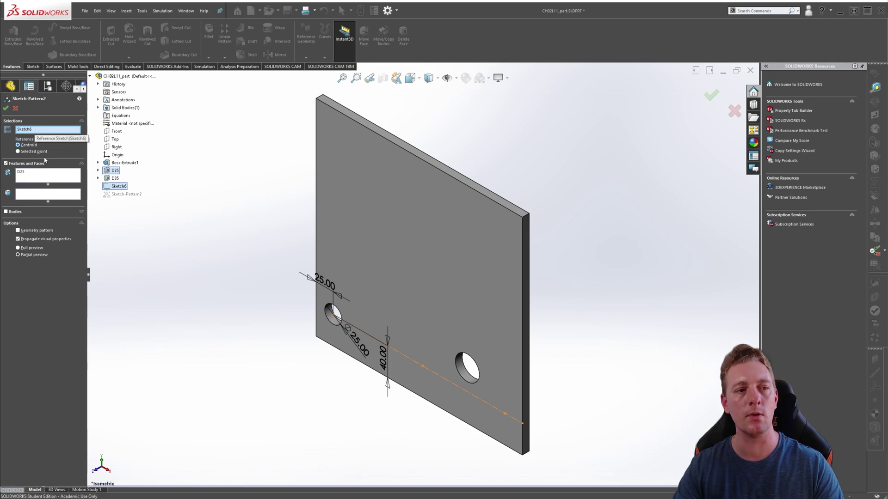
key(Return)
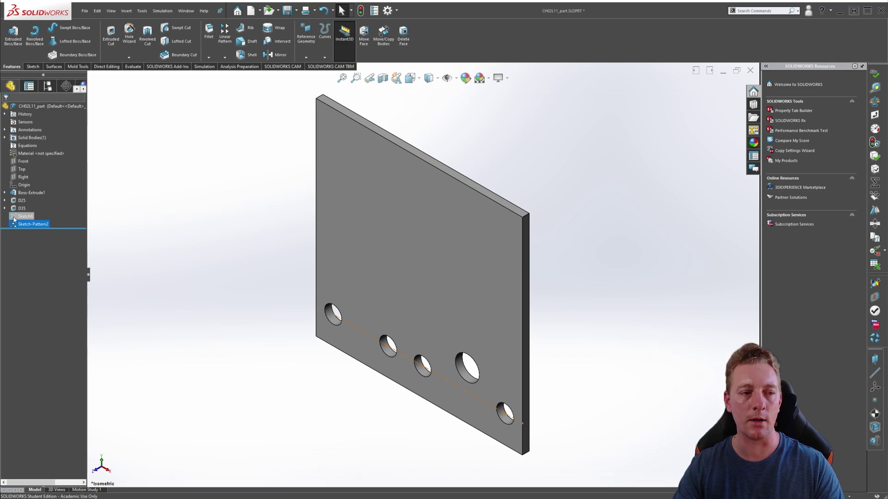
- Edit the pattern's layout sketch to set the third point's distance from the D25 hole to 230 mm, exit, and show the isometric view
click(14, 217)
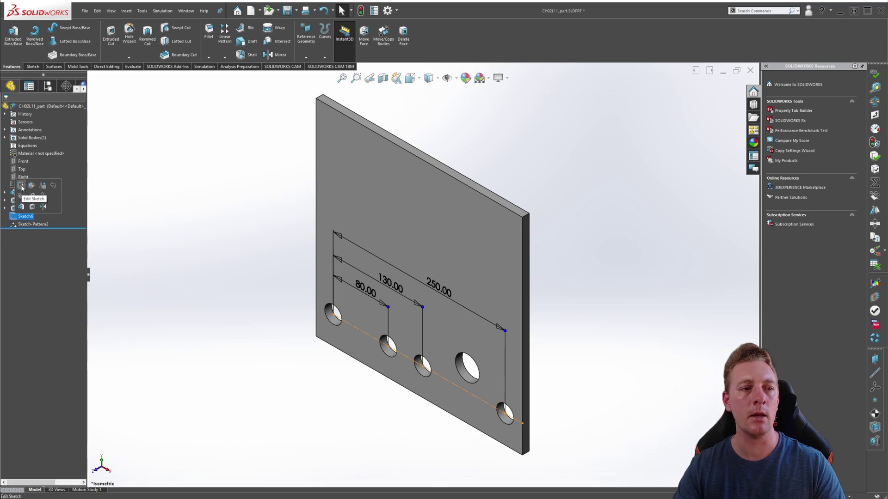
click(22, 187)
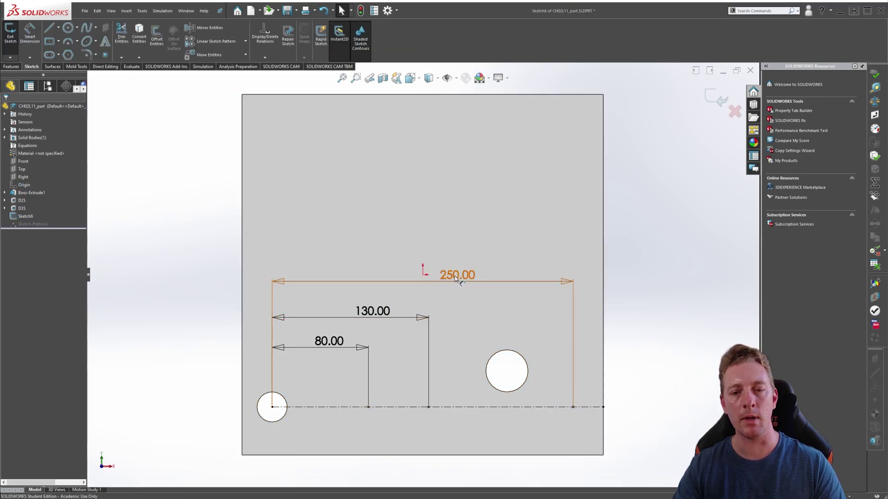
double_click(456, 276)
text(230)
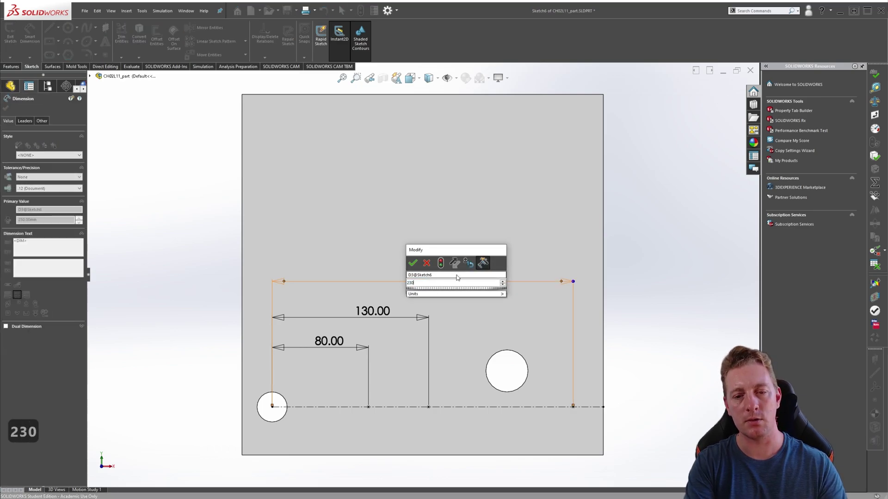
key(Return)
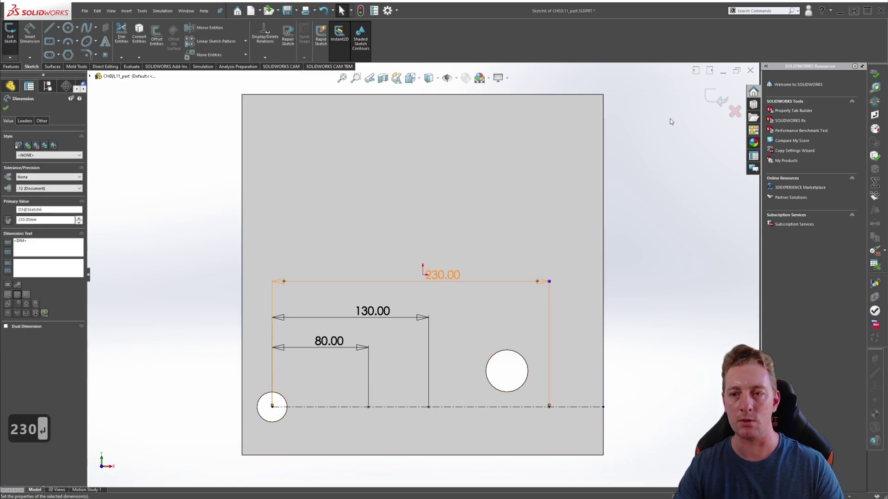
click(716, 99)
key(ctrl+7)
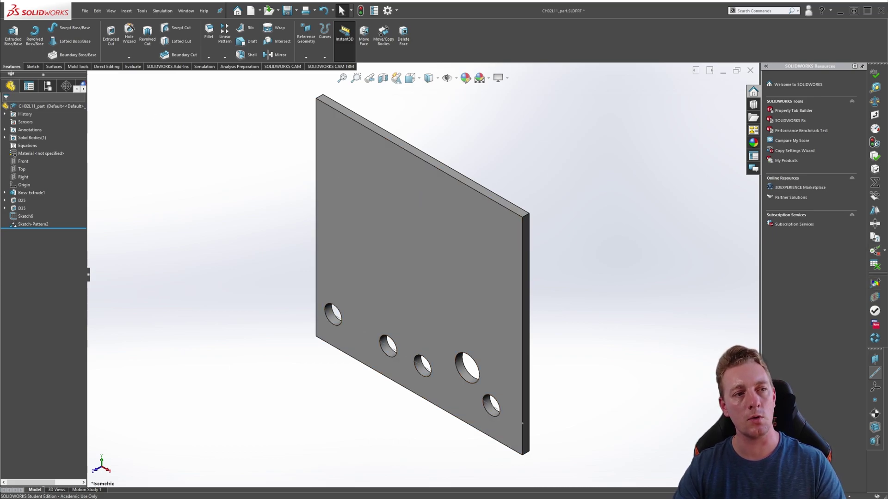
- Create a coordinate system at the plate's lower-left front corner with X along the bottom edge and Y reversed to point up the left edge
click(305, 58)
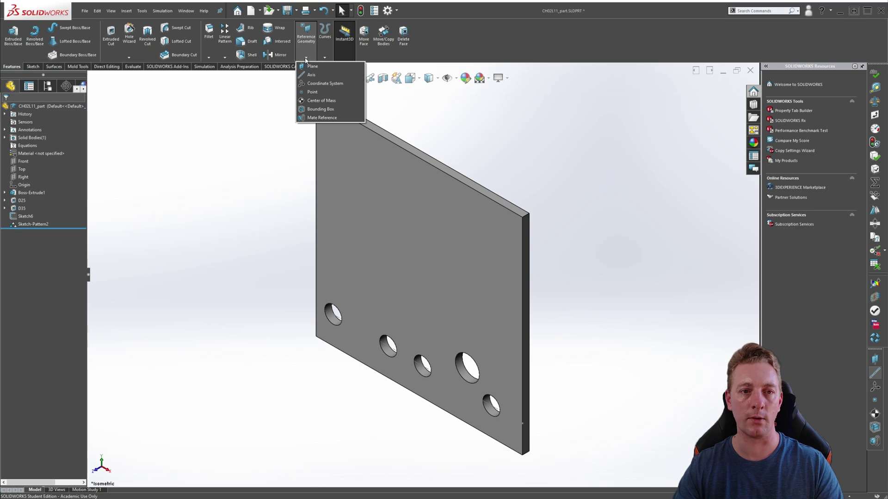
click(320, 85)
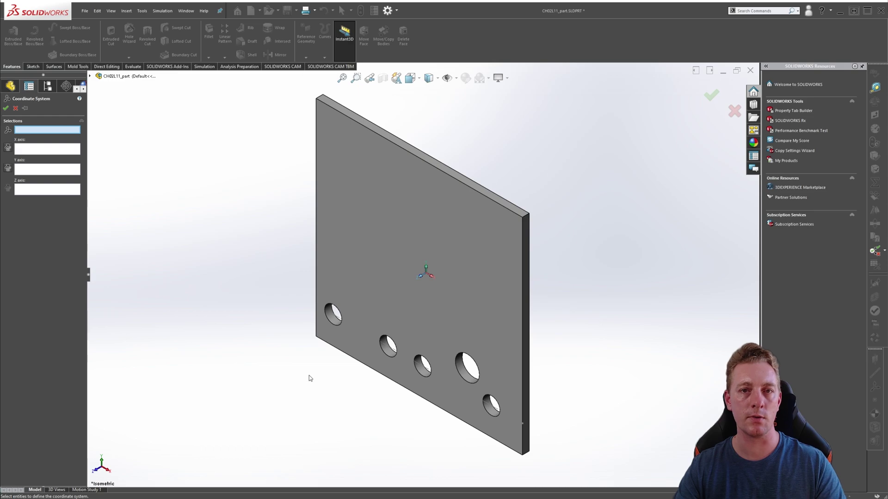
click(317, 338)
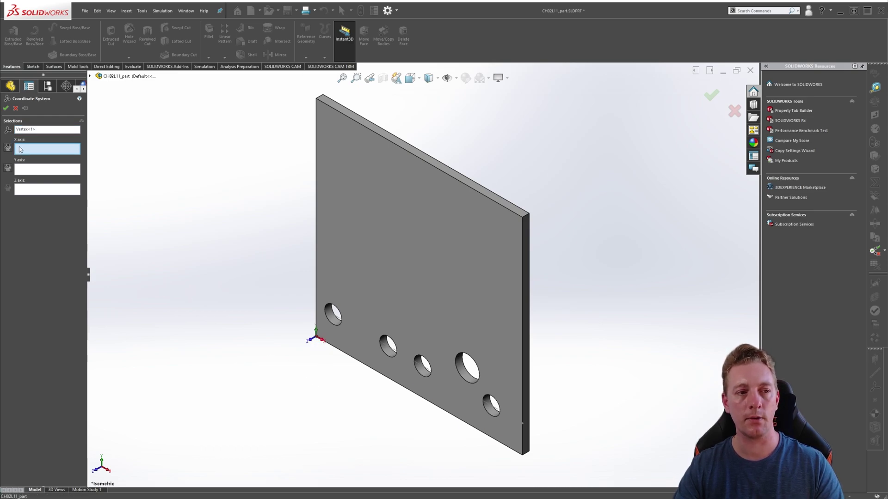
click(345, 355)
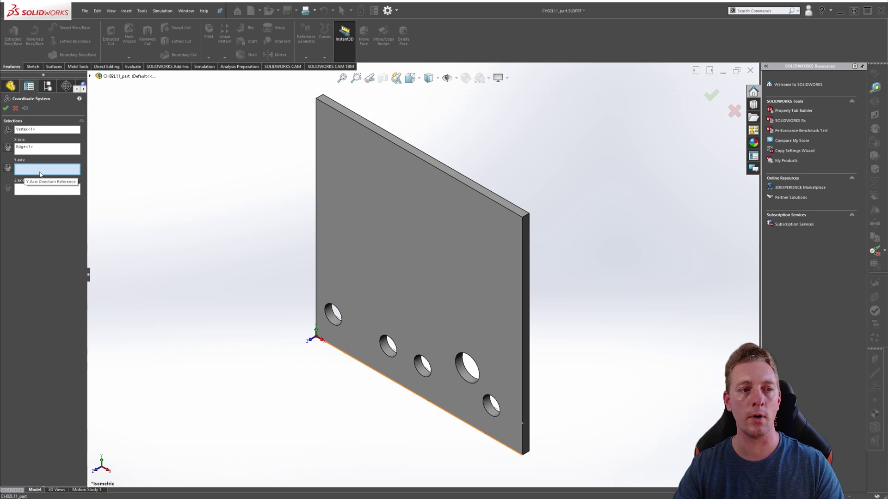
click(316, 270)
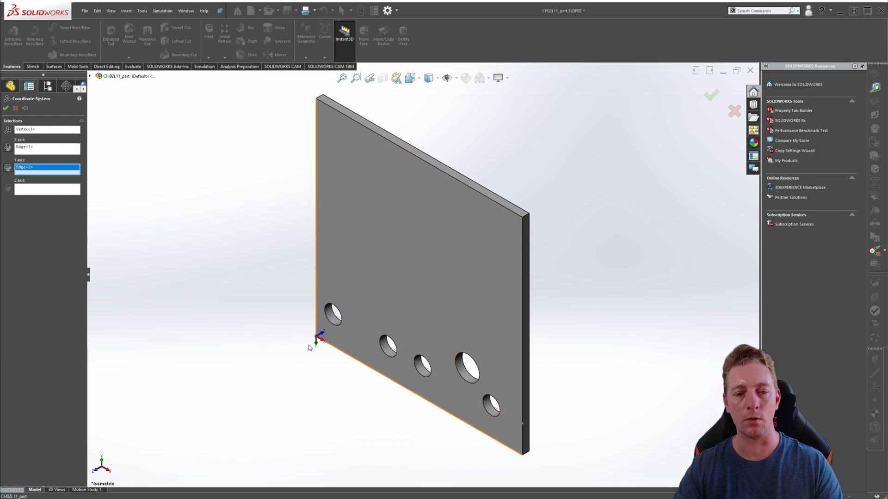
click(8, 168)
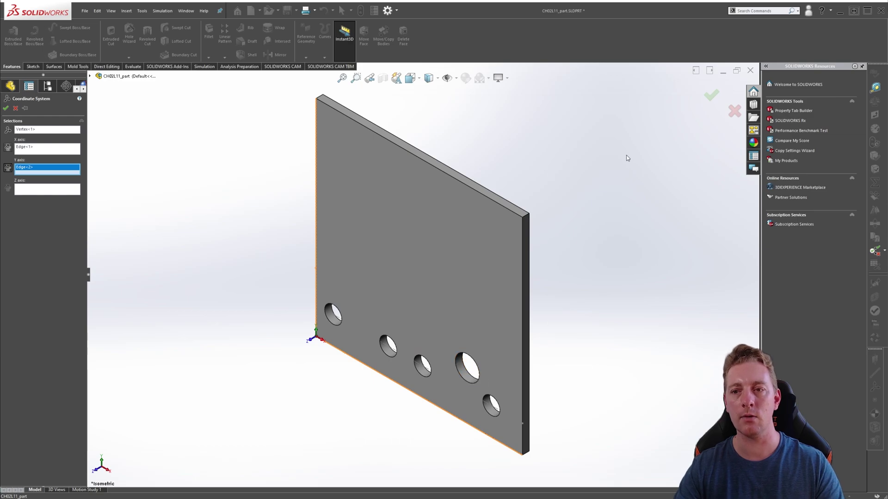
click(711, 99)
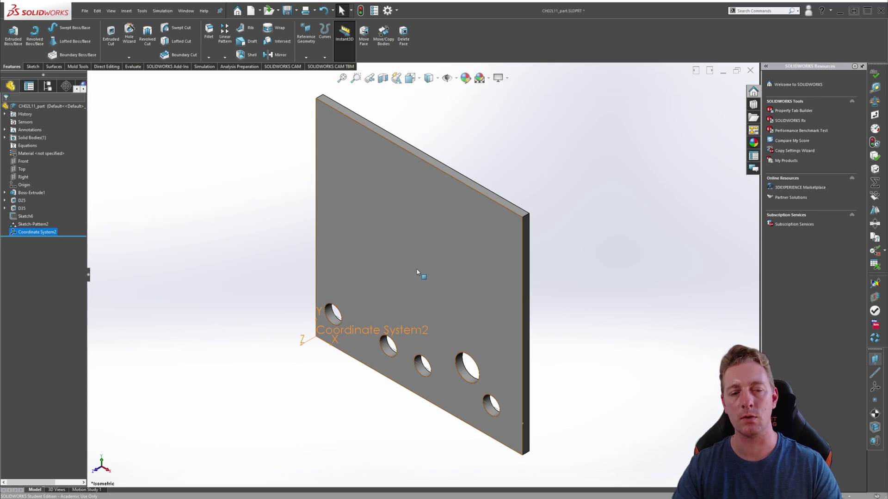
- Face the plate's front normal to the view, start a Table Driven Pattern, and clear the preselected Boss-Extrude1 from the features to copy
click(414, 238)
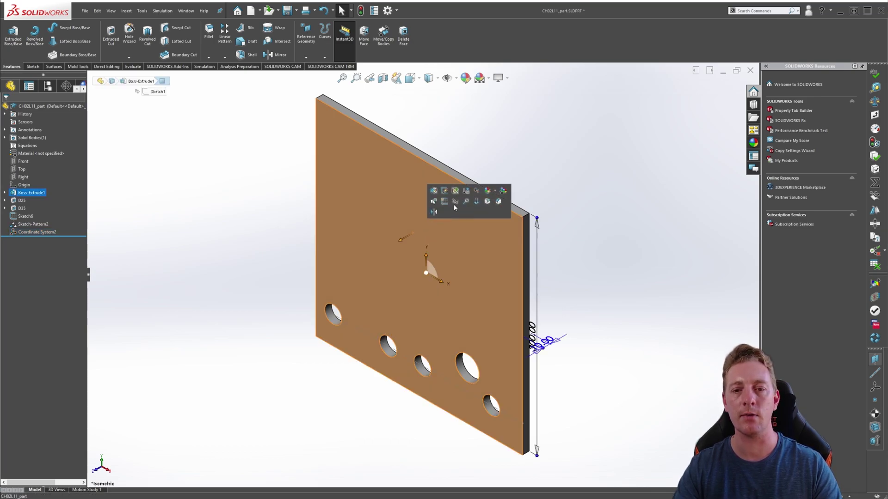
click(477, 202)
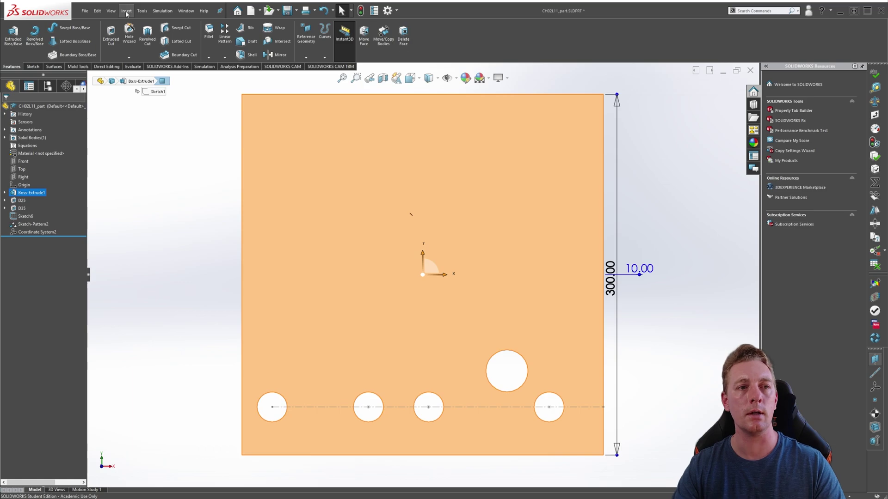
click(126, 11)
mouse_move(161, 49)
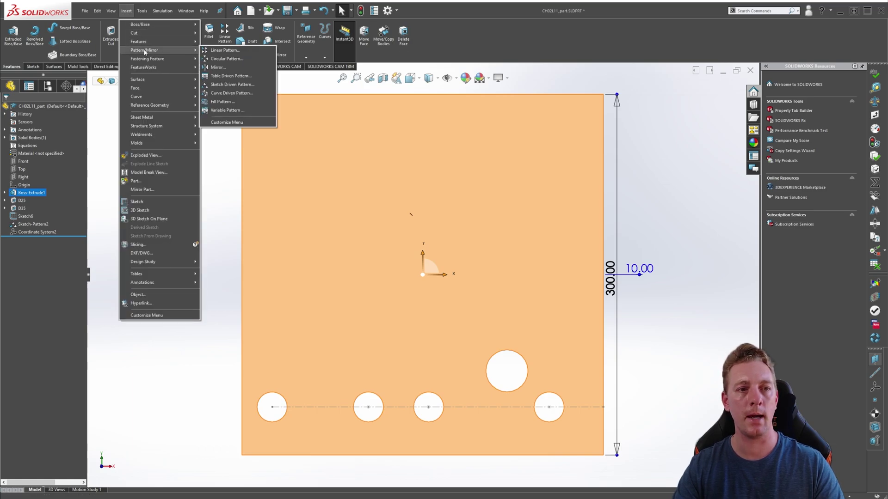
click(219, 79)
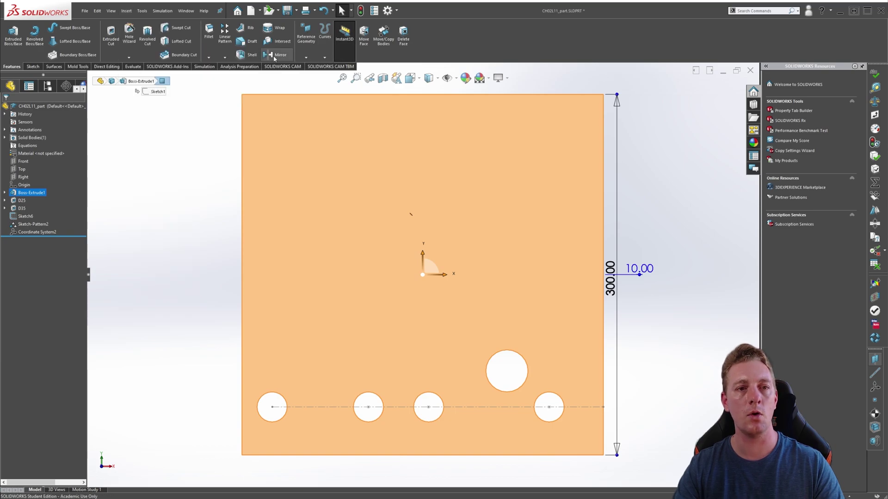
click(225, 58)
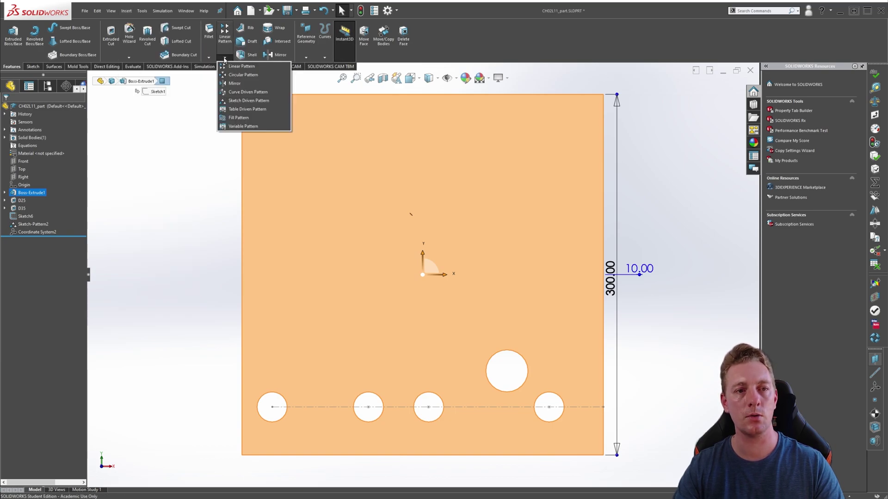
click(237, 110)
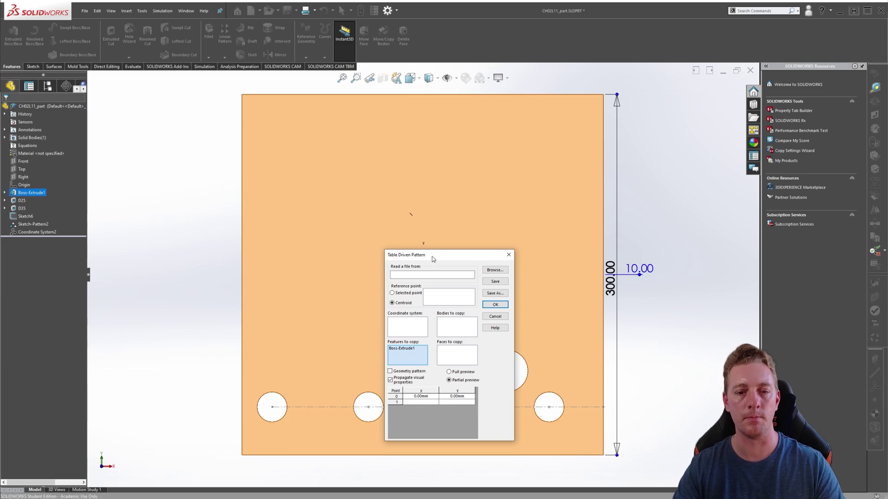
drag(430, 257, 192, 129)
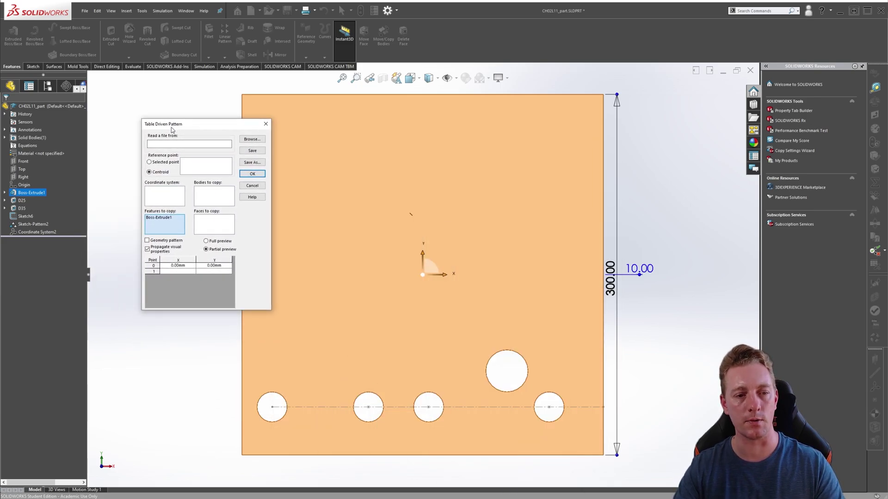
click(159, 221)
right_click(158, 221)
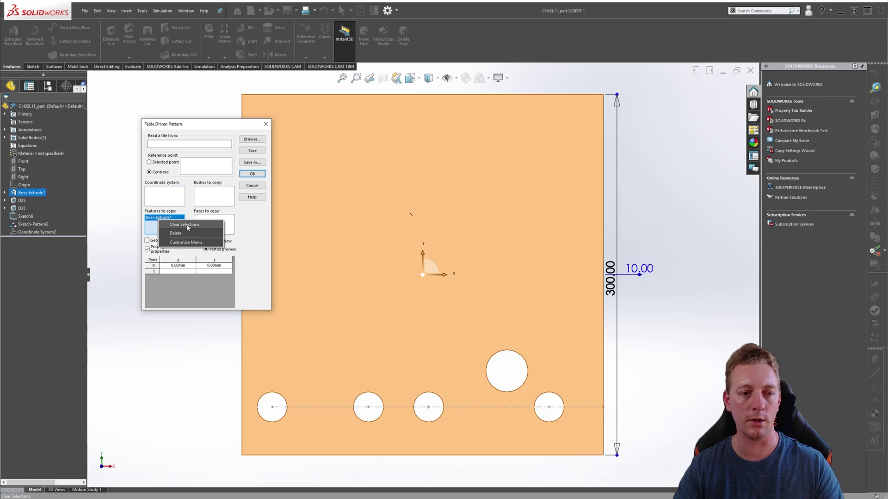
click(188, 225)
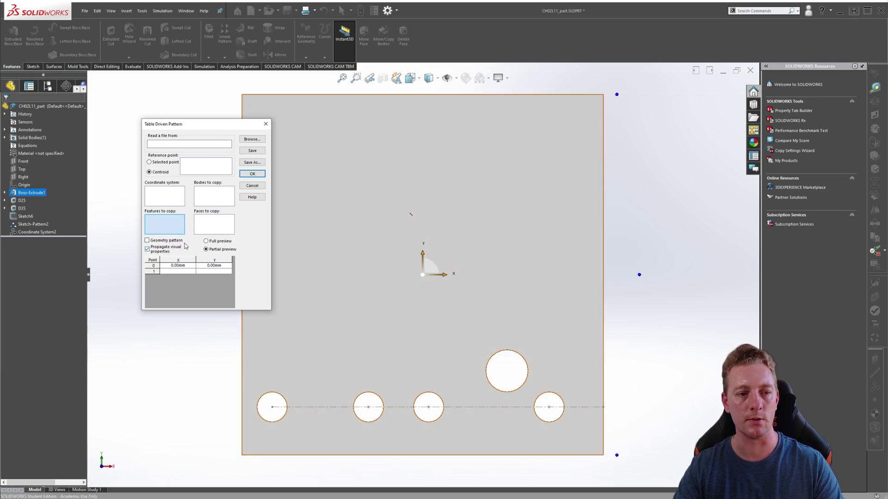
- Use Coordinate System2 as the table pattern's coordinate system and D35 as the feature to copy
click(180, 144)
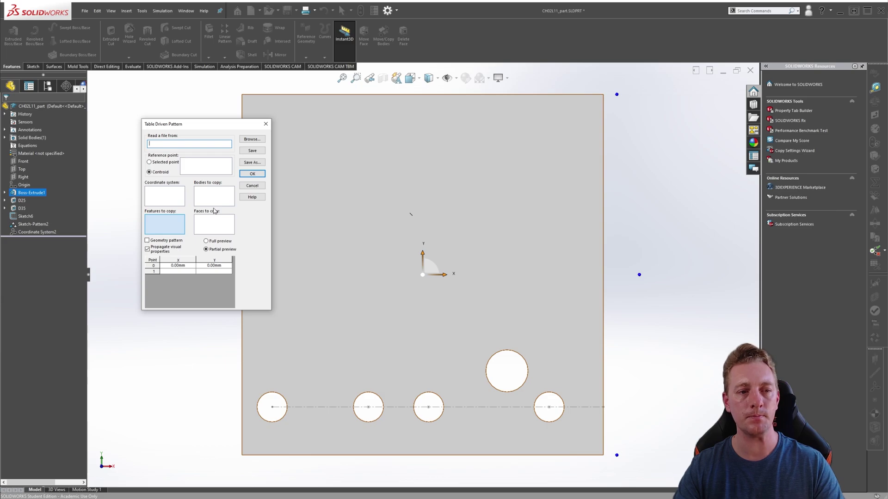
click(165, 204)
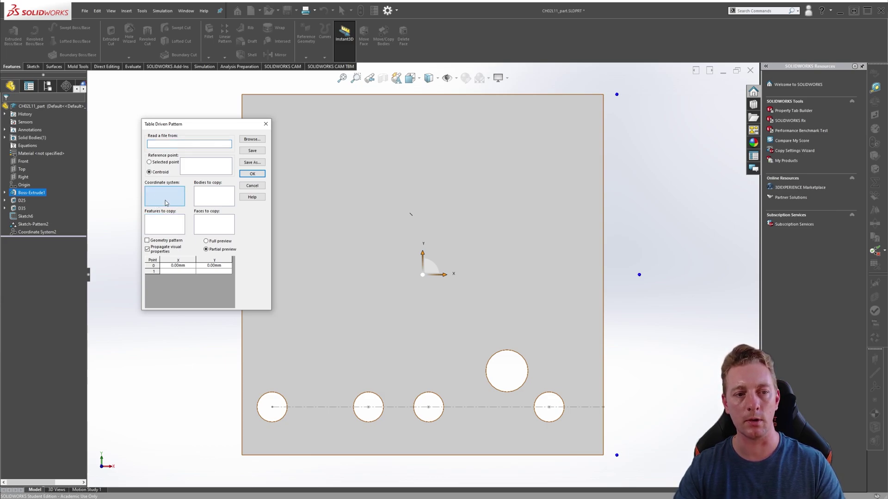
click(28, 232)
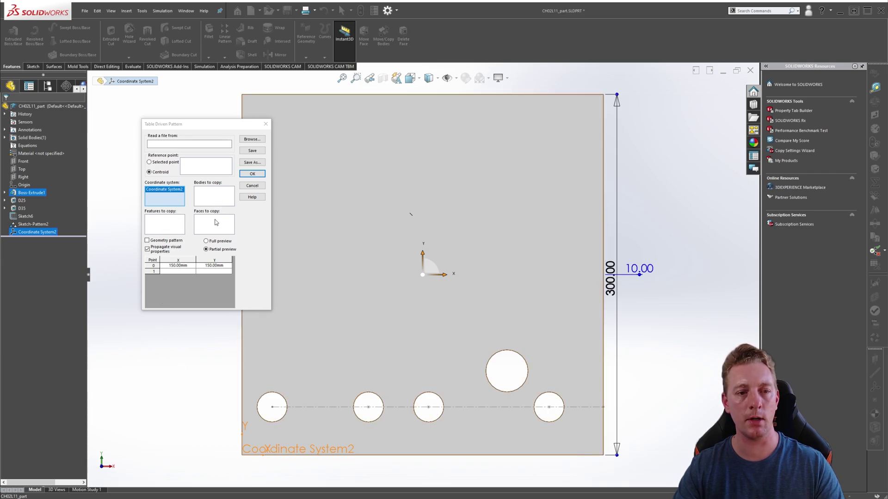
click(159, 221)
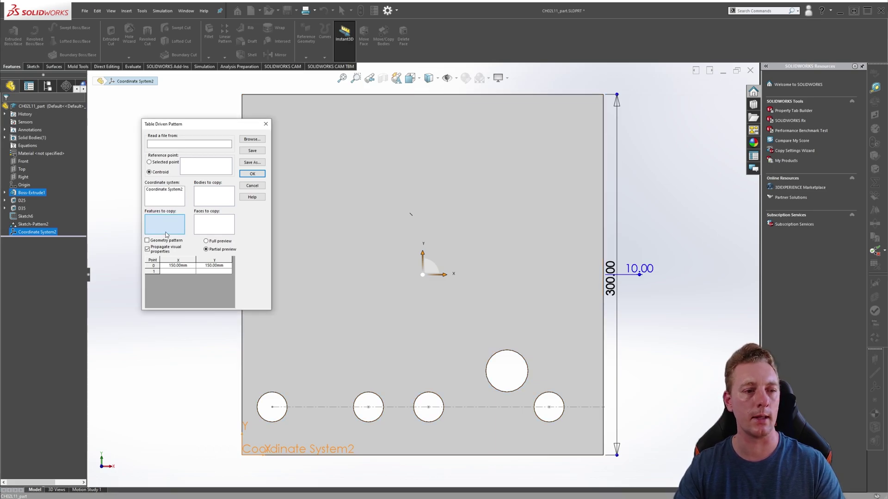
click(17, 209)
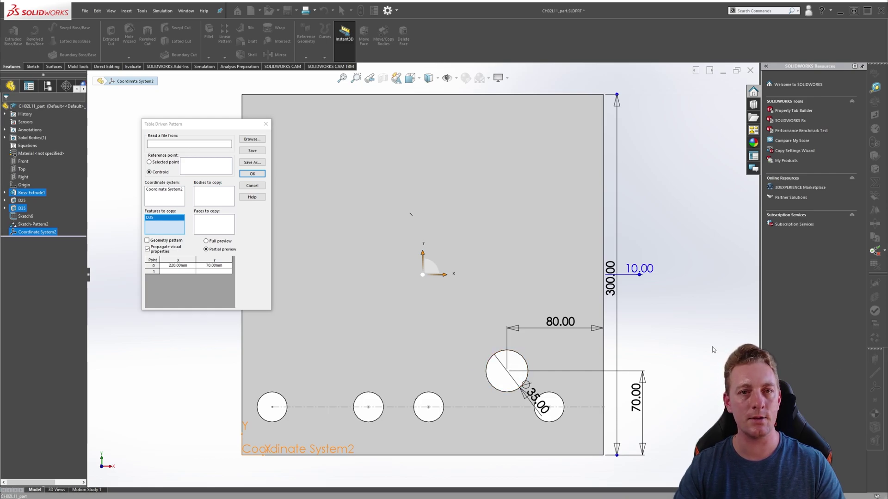
- Enter X 50 mm and Y 230 mm for point 1 of the table pattern
click(173, 272)
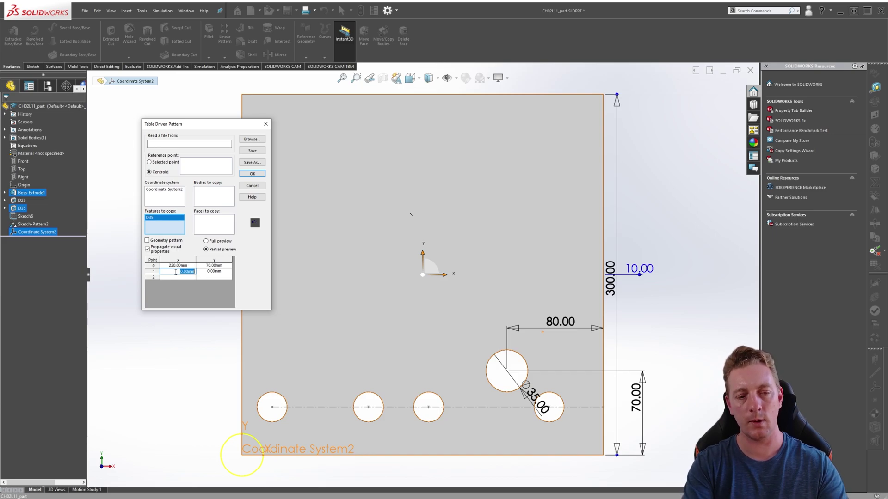
text(50)
key(Tab)
click(210, 272)
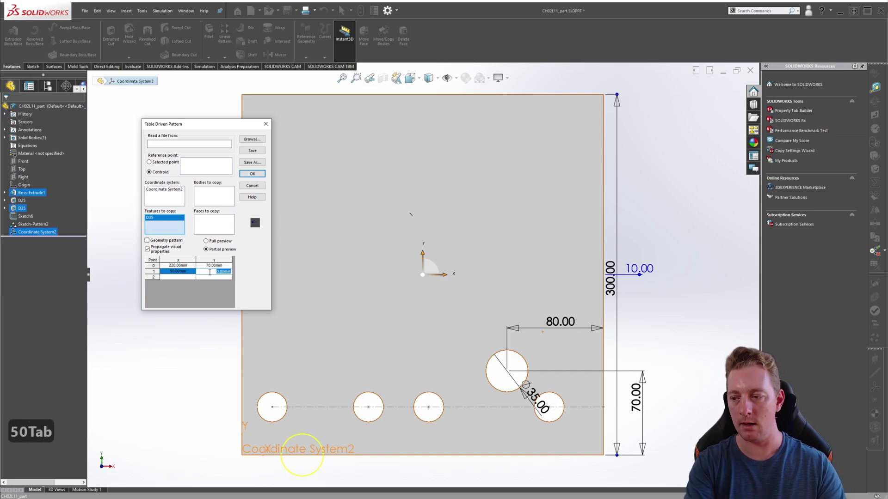
text(230)
key(Tab)
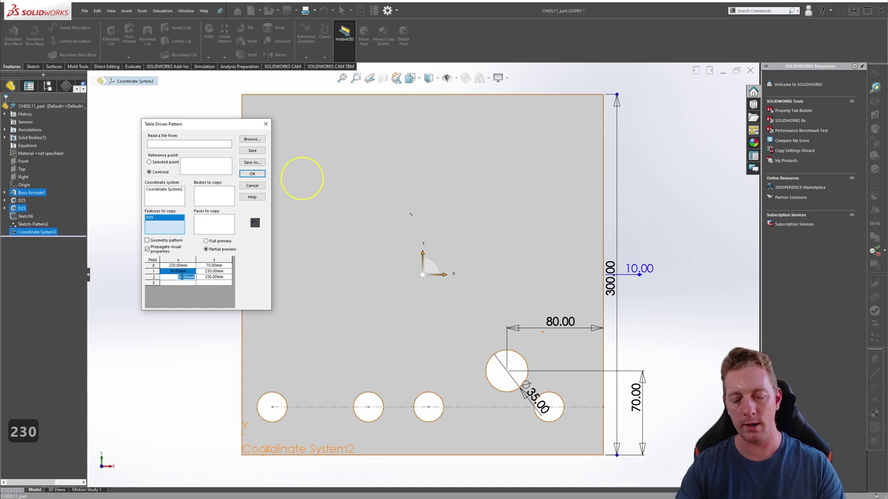
- Enter X 110 mm and Y 130 mm for point 2 of the table pattern
text(110)
key(Tab)
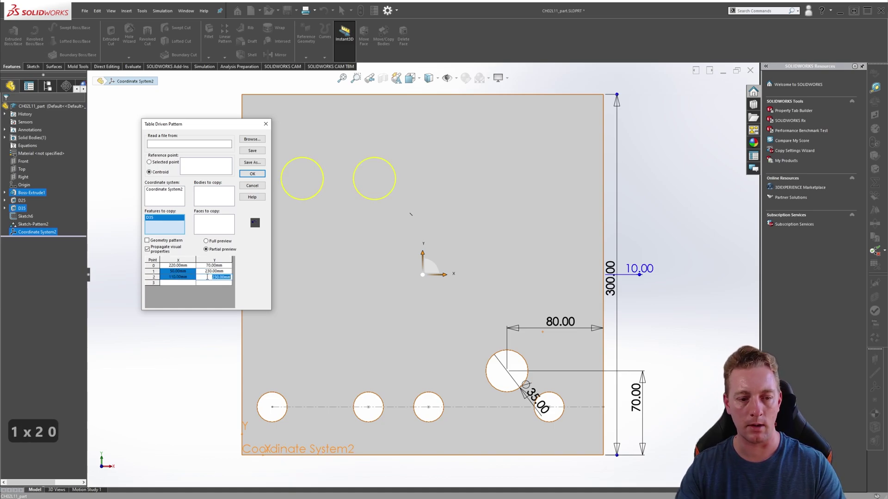
text(130)
key(Tab)
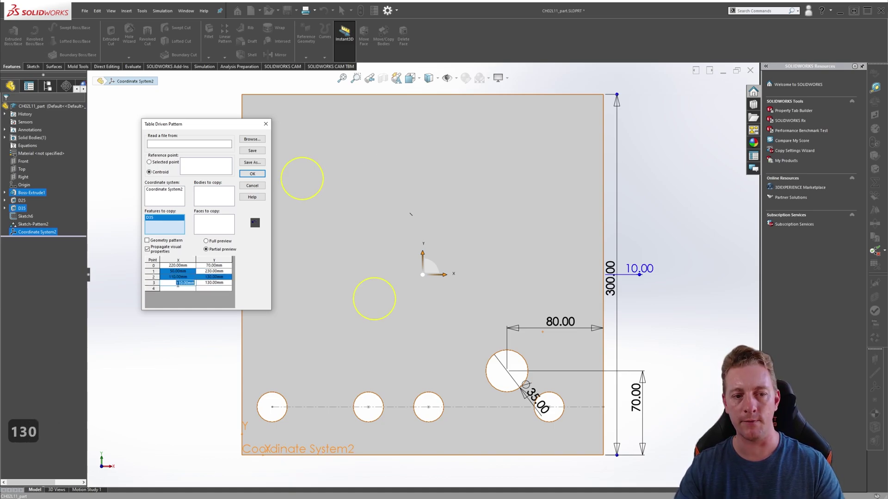
- Enter X 250 mm and Y 190 mm for point 3 and create the table driven pattern of the D35 hole
text(250)
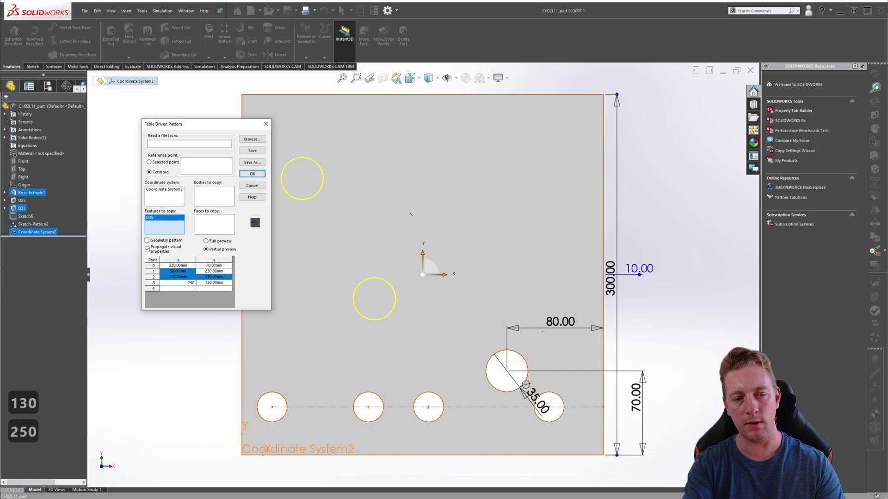
key(Tab)
text(190)
key(Tab)
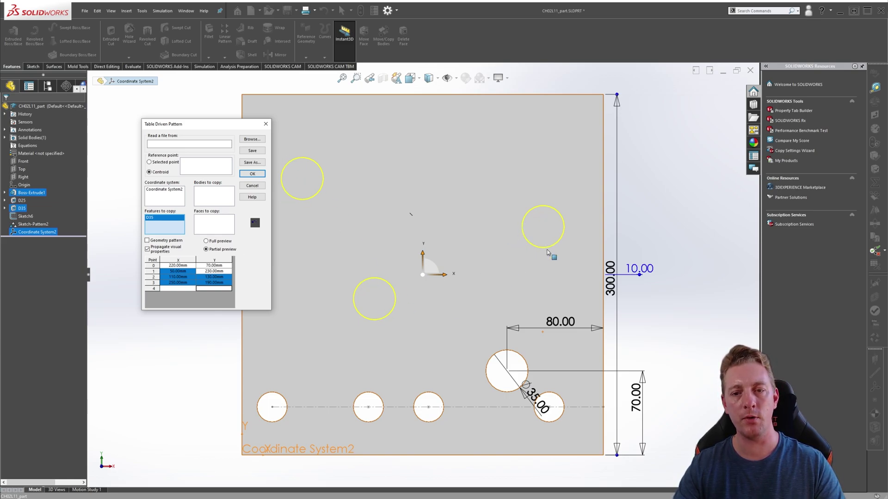
click(251, 174)
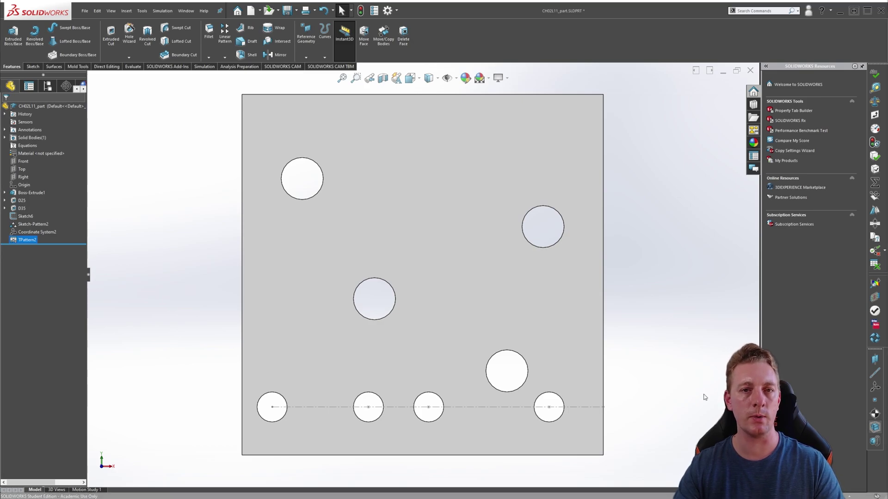
- Reopen the table driven pattern of the D35 hole for editing and set point 3's X coordinate to 230 mm
double_click(15, 242)
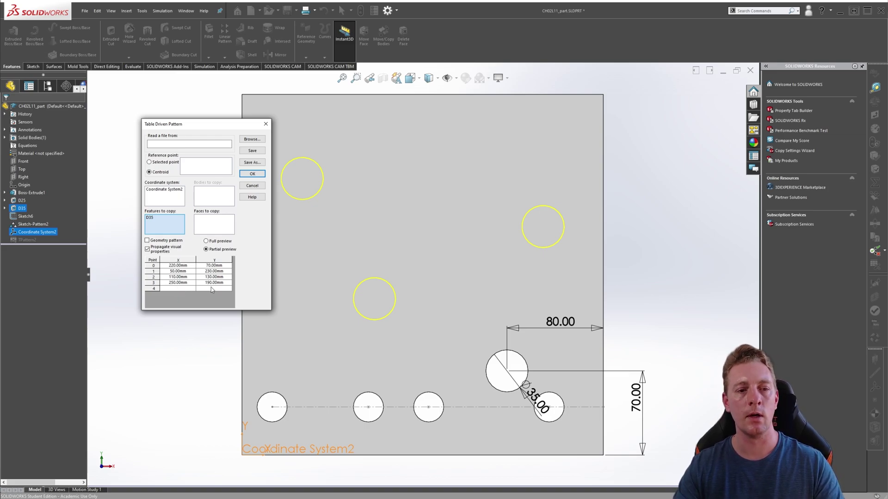
click(172, 285)
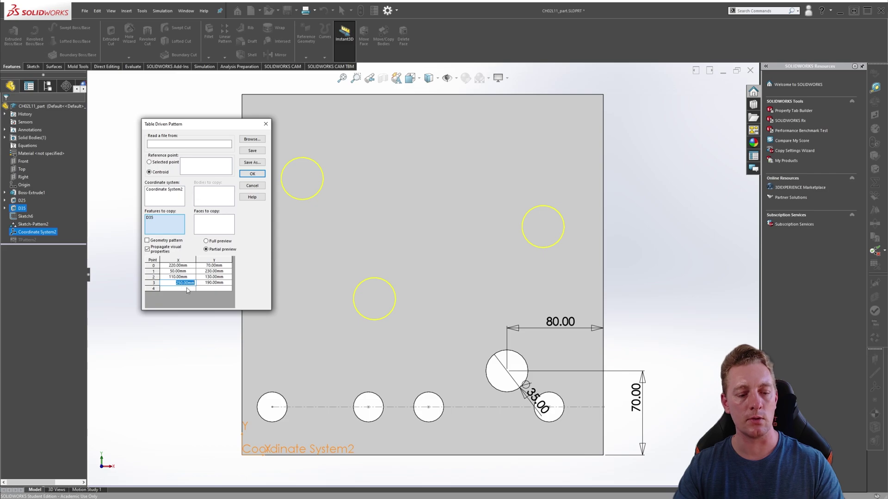
text(230)
click(176, 289)
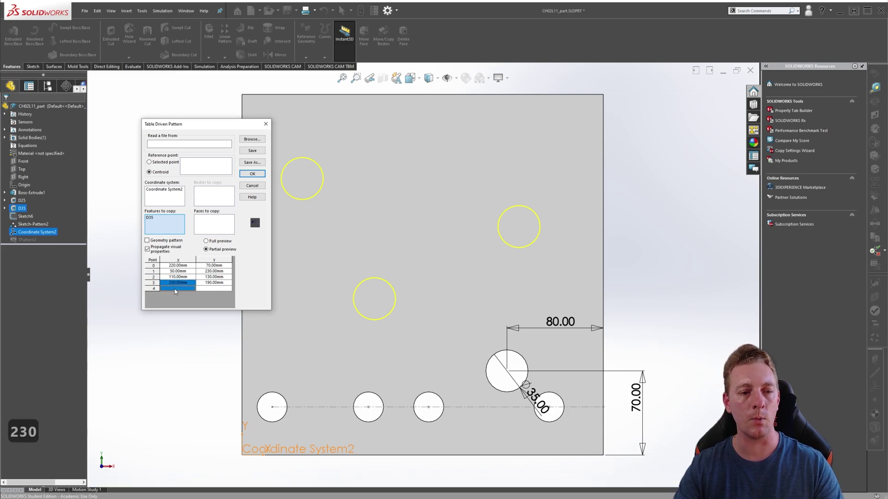
- Add point 4 to the table pattern at X 230 mm and Y 170 mm
click(175, 288)
text(230)
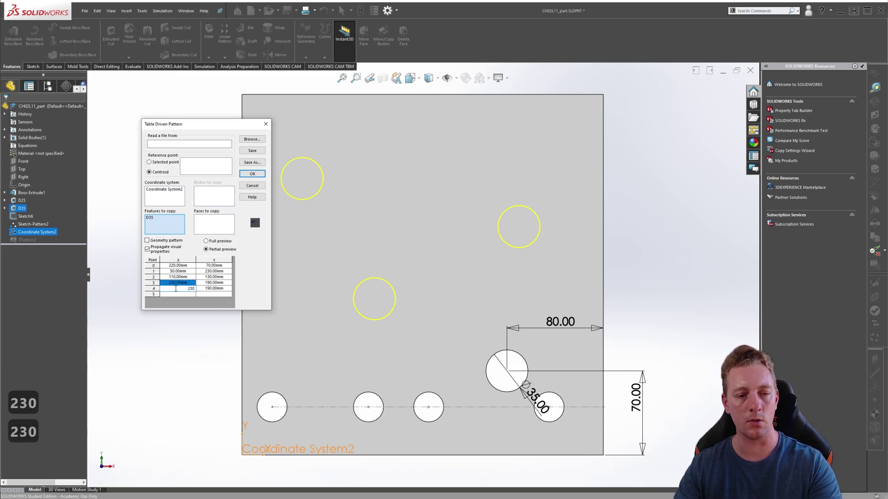
click(210, 295)
text(170)
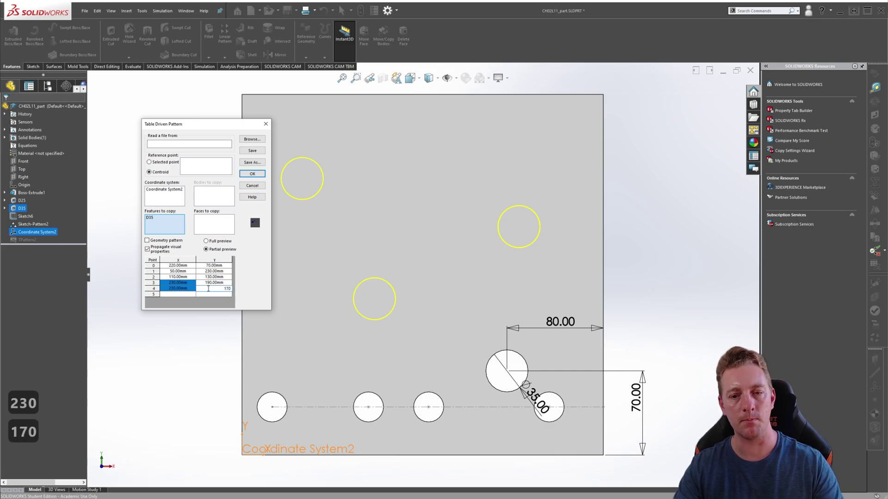
key(Tab)
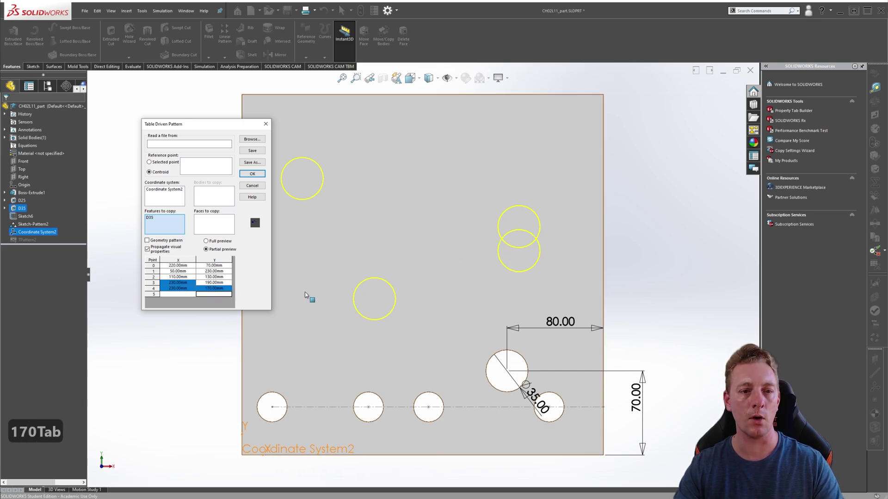
- Set point 4's Y coordinate to 150 mm and apply the edited table pattern
click(208, 289)
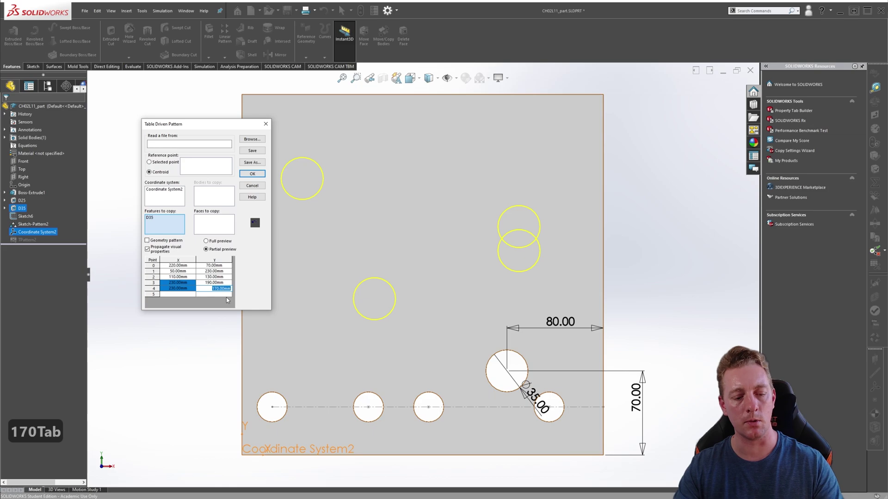
text(150)
key(Tab)
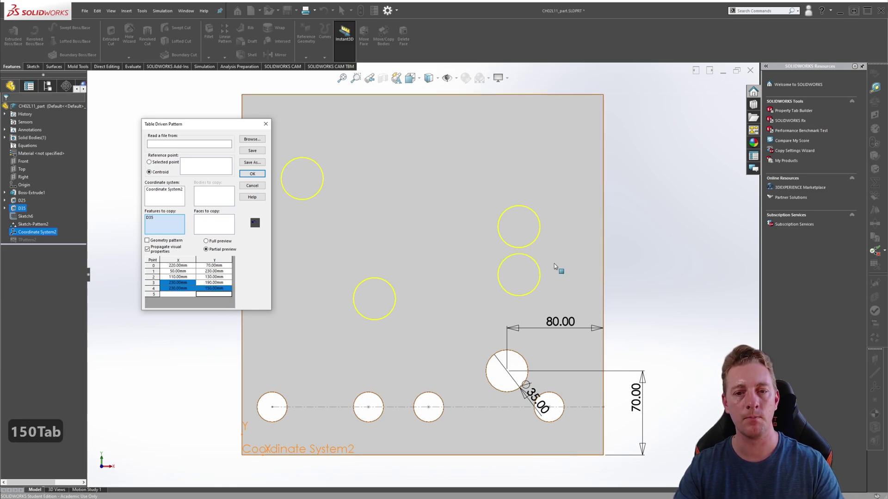
click(253, 177)
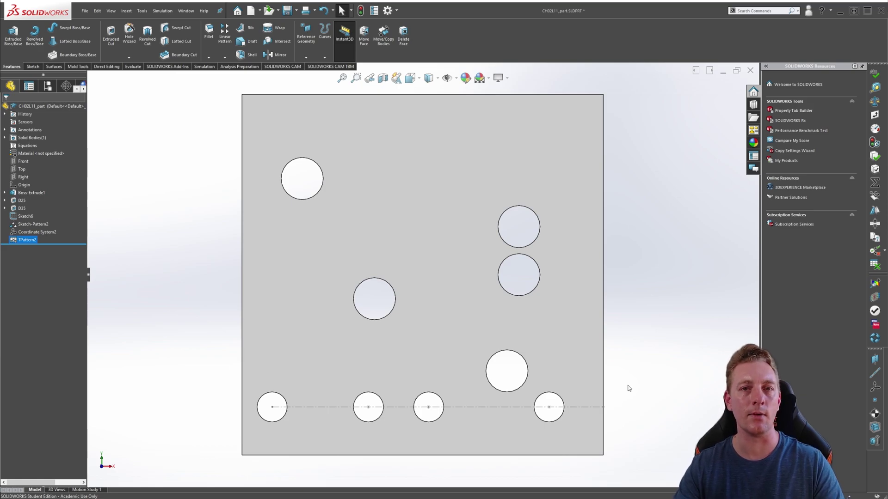
click(669, 314)
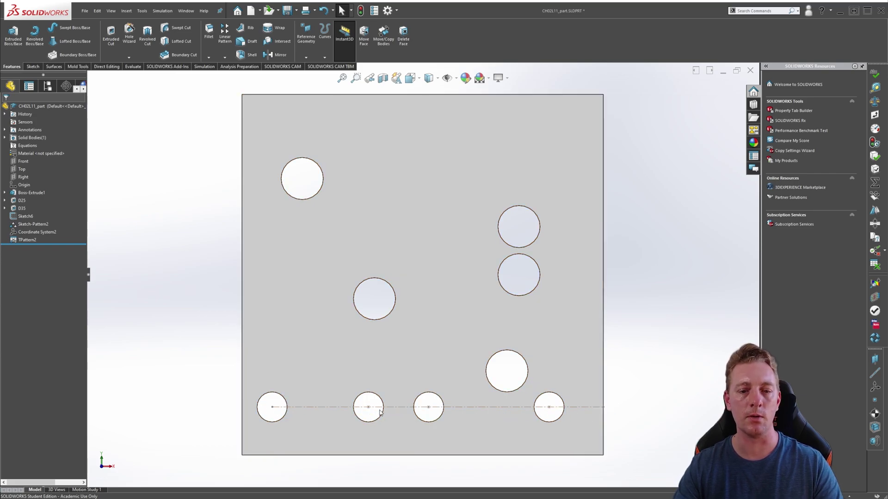
- Hide Sketch6 with the centerline and pattern points, and show the plate in isometric view
click(280, 409)
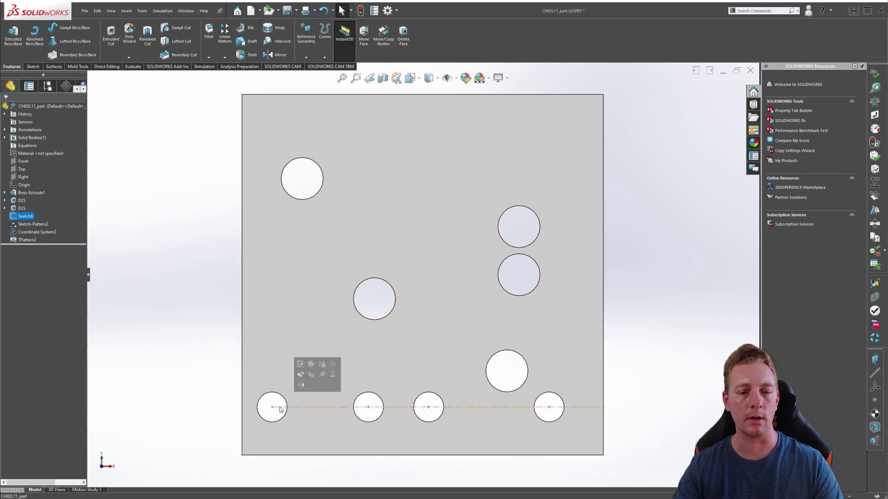
click(311, 375)
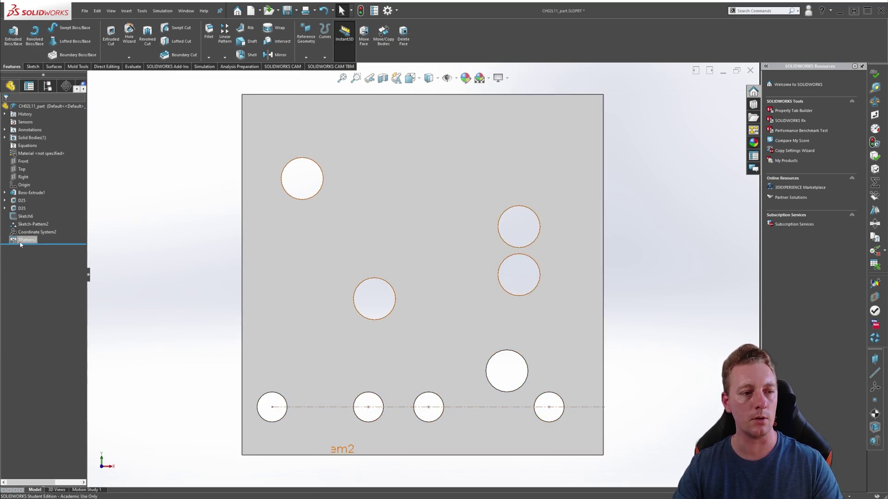
click(17, 218)
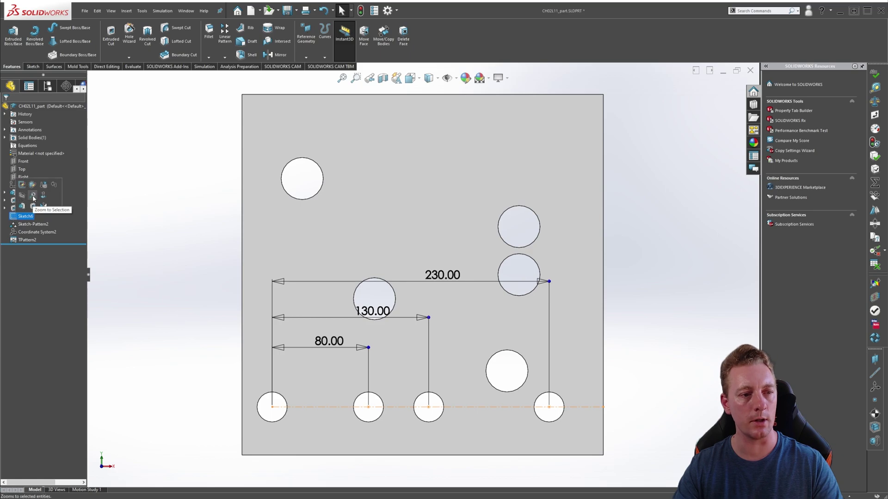
click(22, 195)
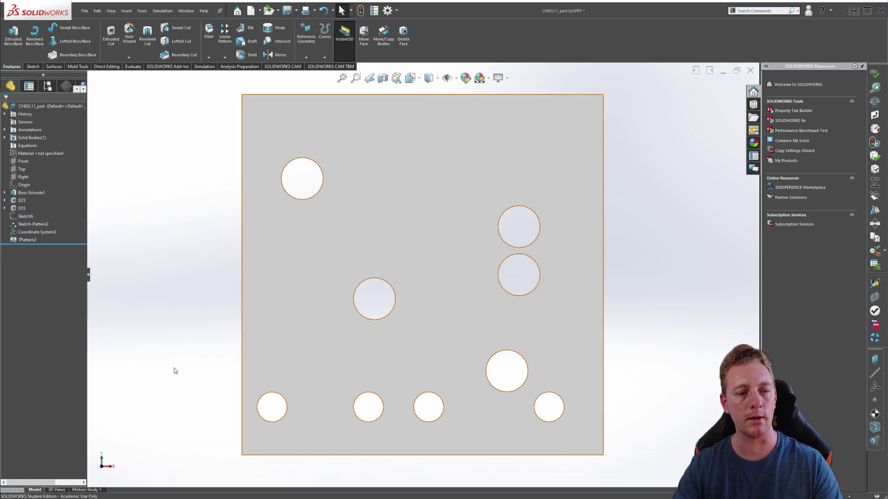
key(ctrl+7)
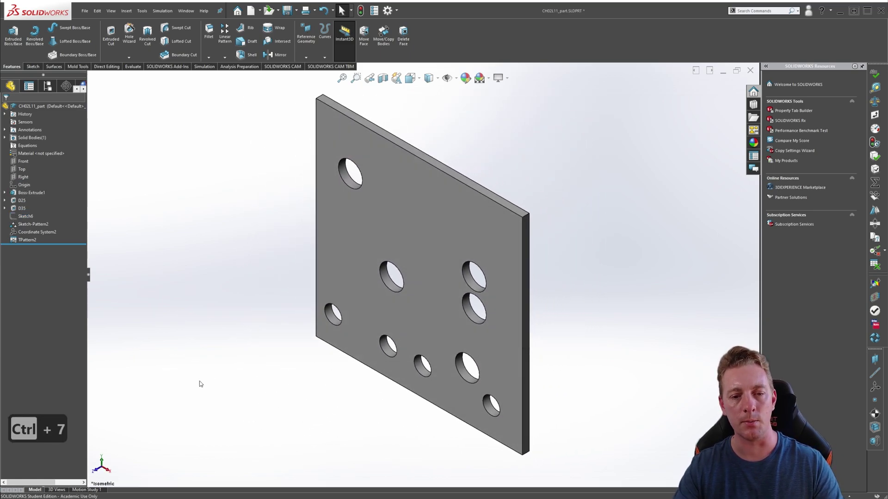